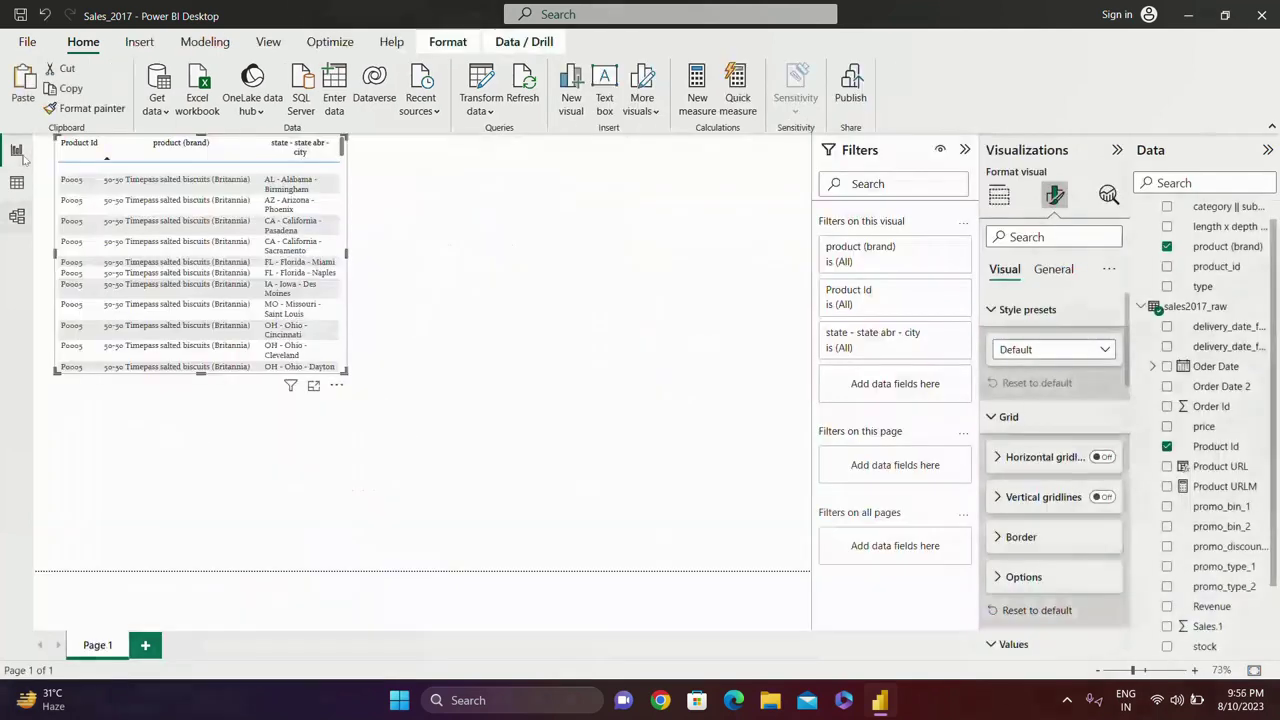
Apply the Bold header style preset to the product table.
{"action": "left_click", "coordinate": [17, 151]}
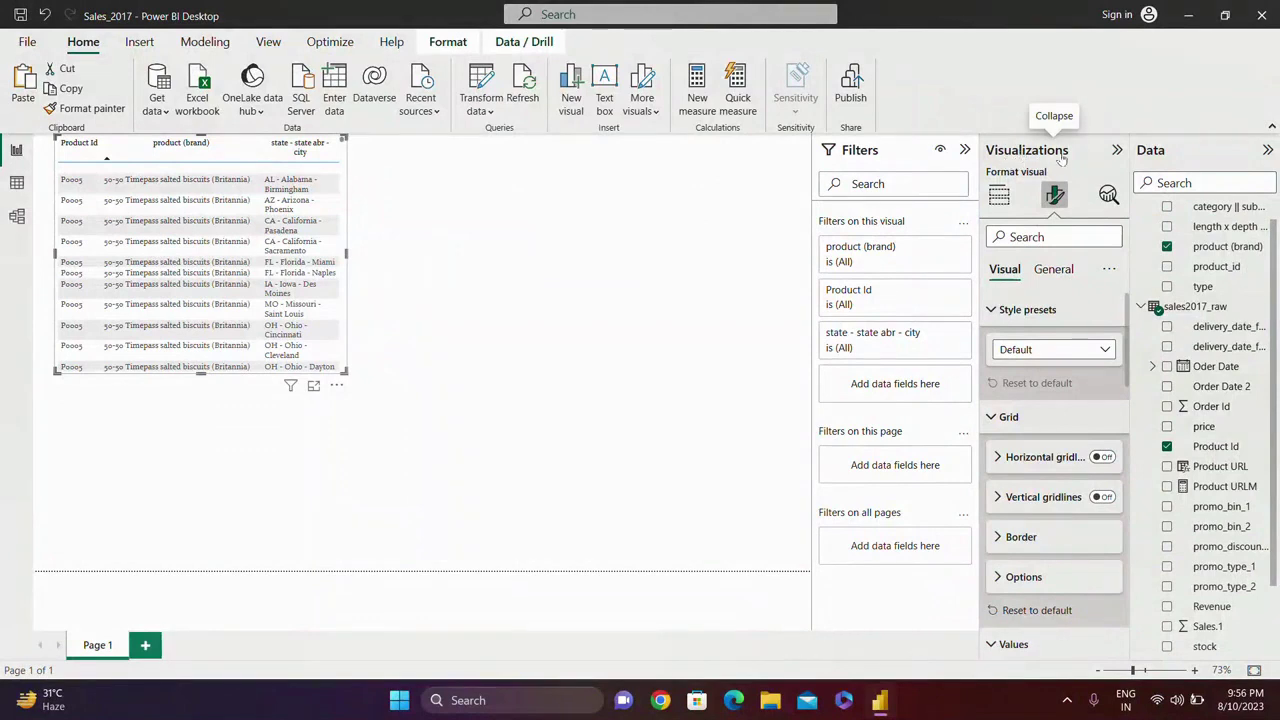
{"action": "left_click", "coordinate": [998, 197]}
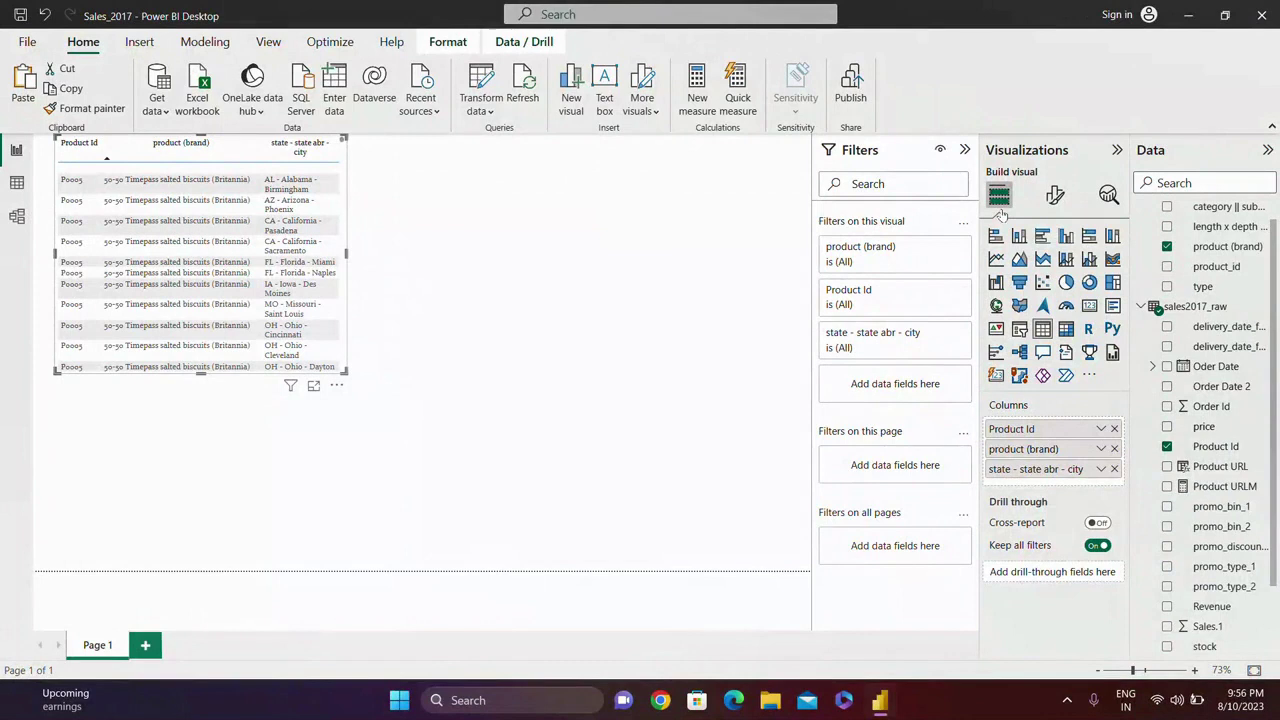
{"action": "left_click", "coordinate": [1055, 200]}
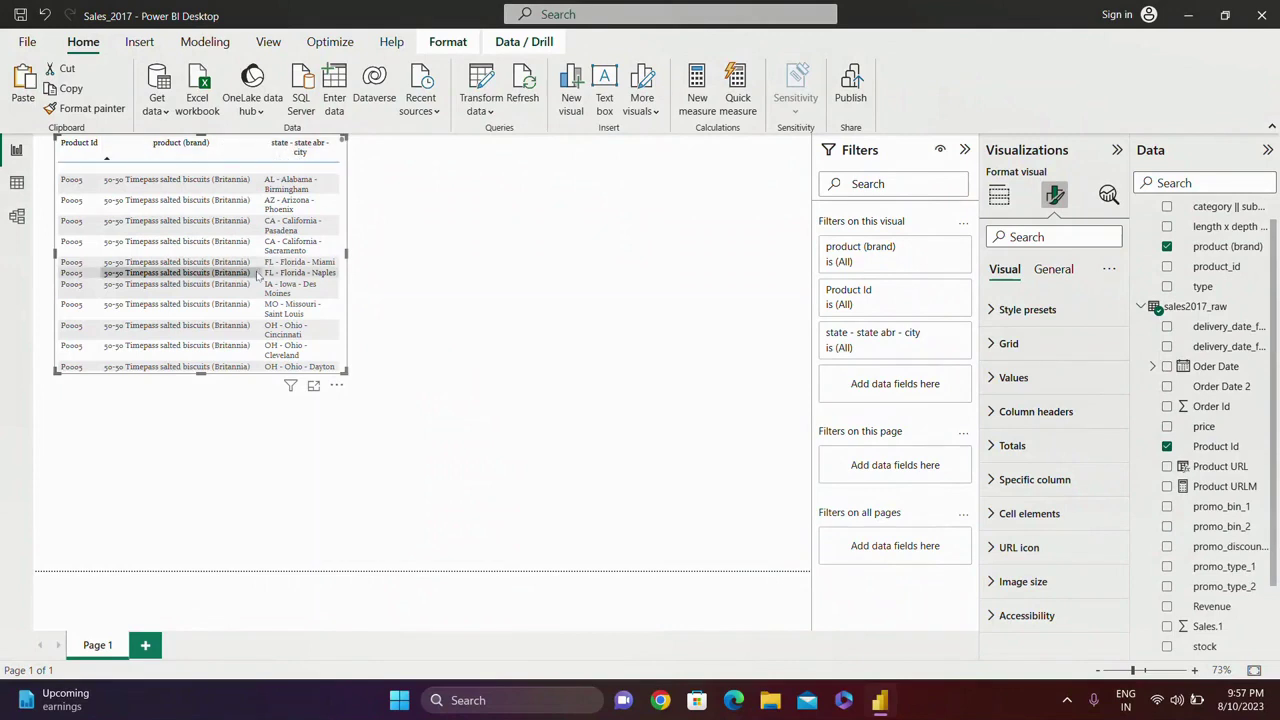
{"action": "left_click", "coordinate": [280, 326]}
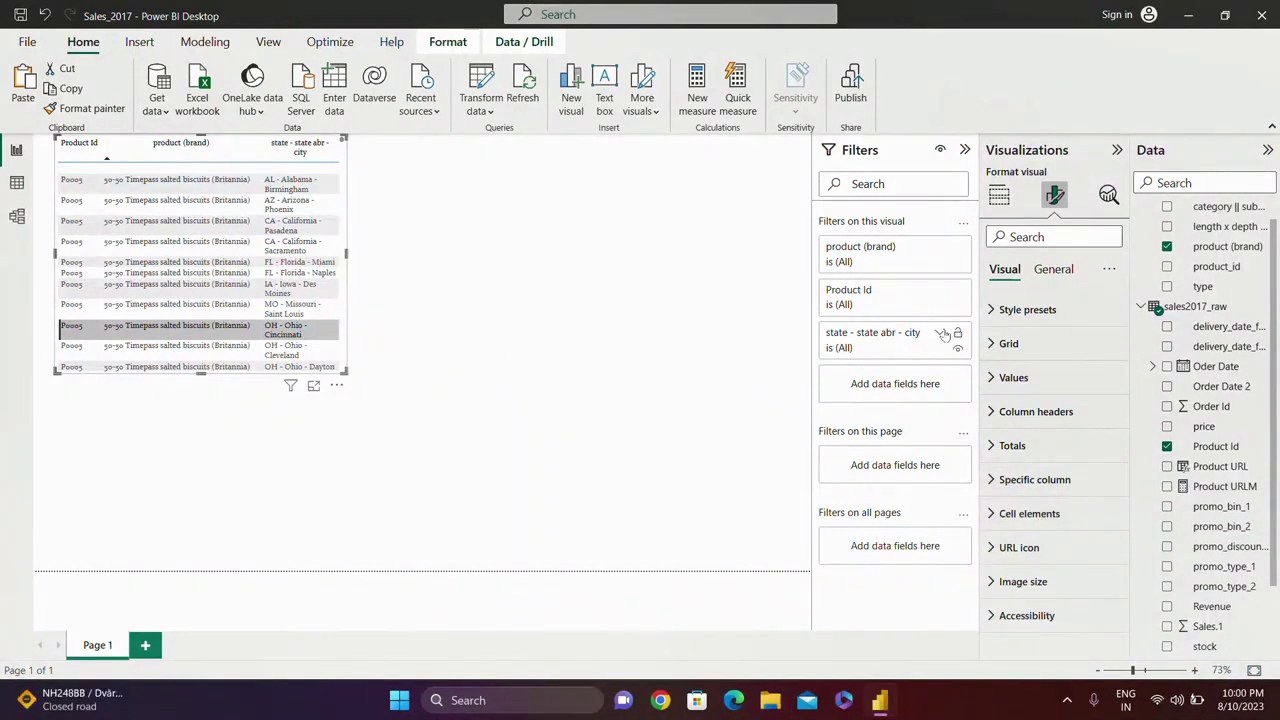
{"action": "left_click", "coordinate": [1008, 310]}
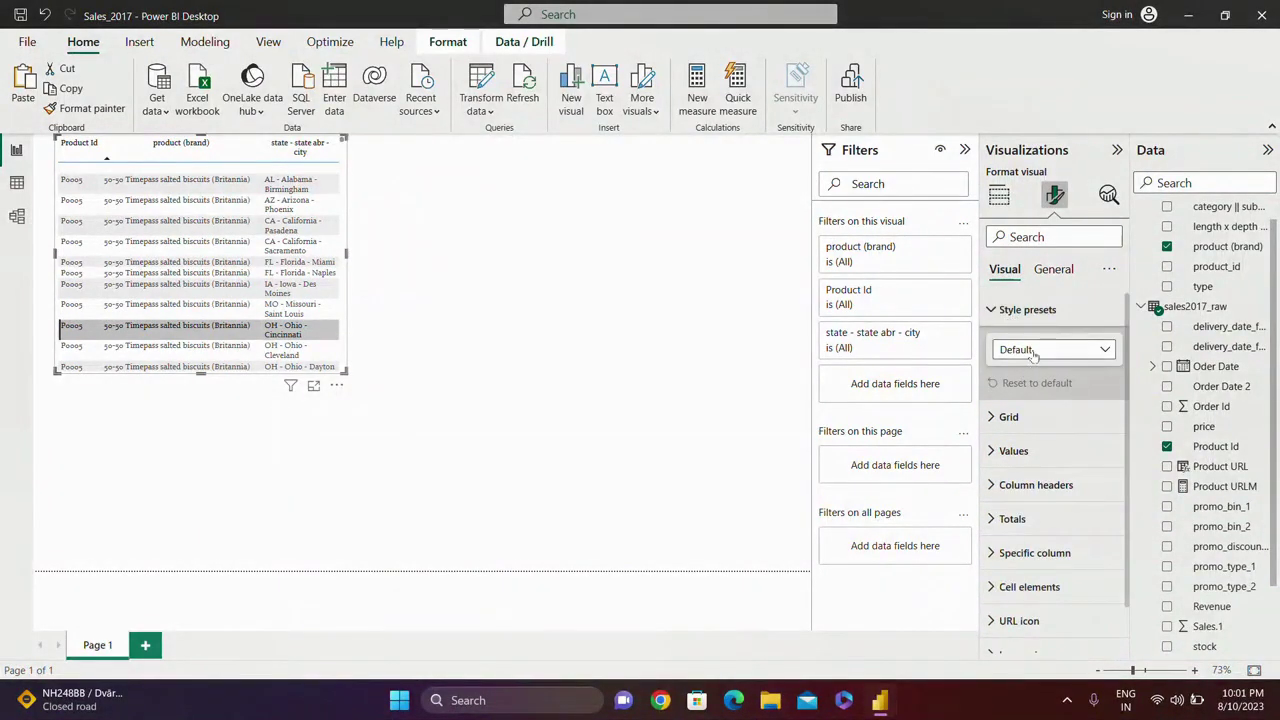
{"action": "left_click", "coordinate": [1033, 353]}
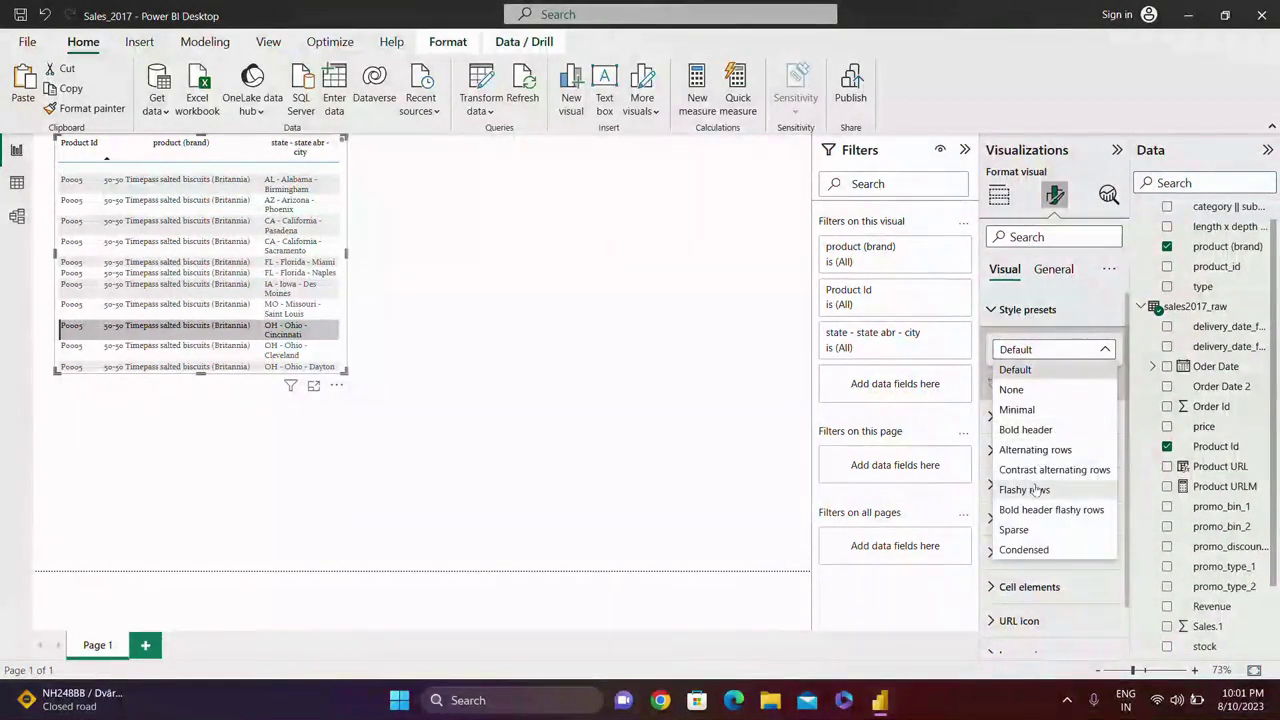
{"action": "left_click", "coordinate": [1041, 429]}
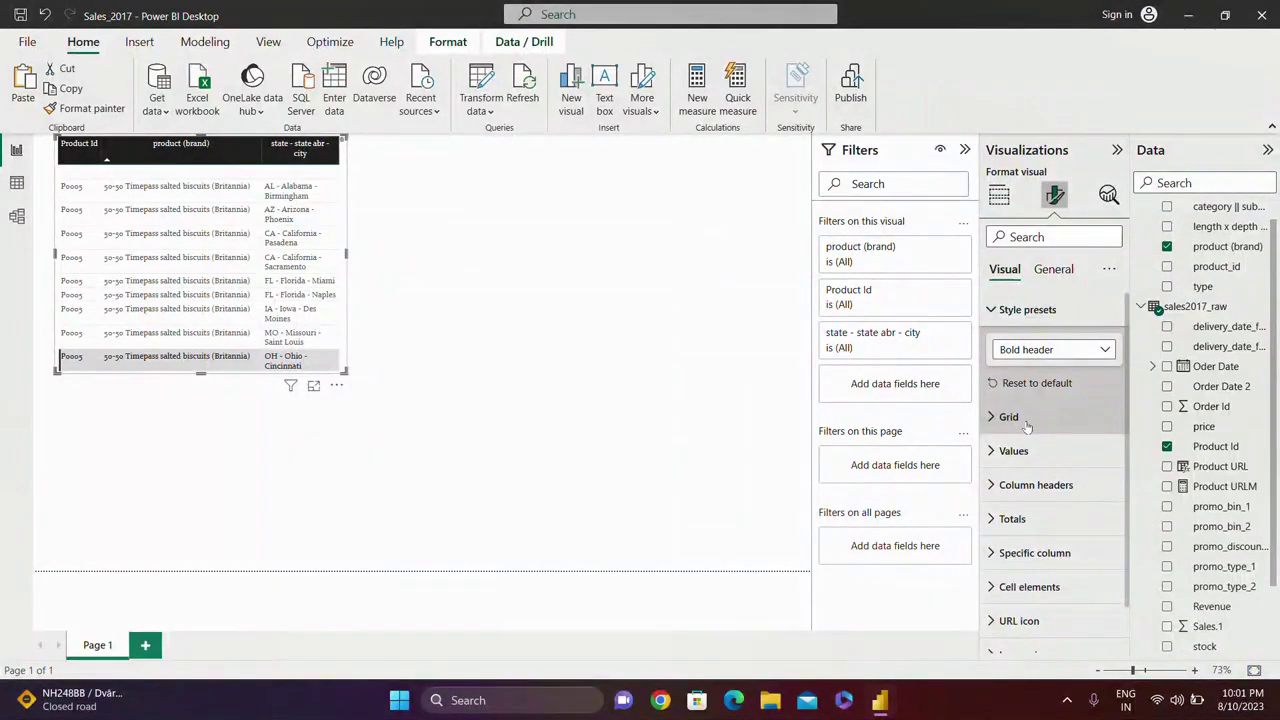
Set the colour of the product table's horizontal gridlines to black.
{"action": "left_click", "coordinate": [1026, 425]}
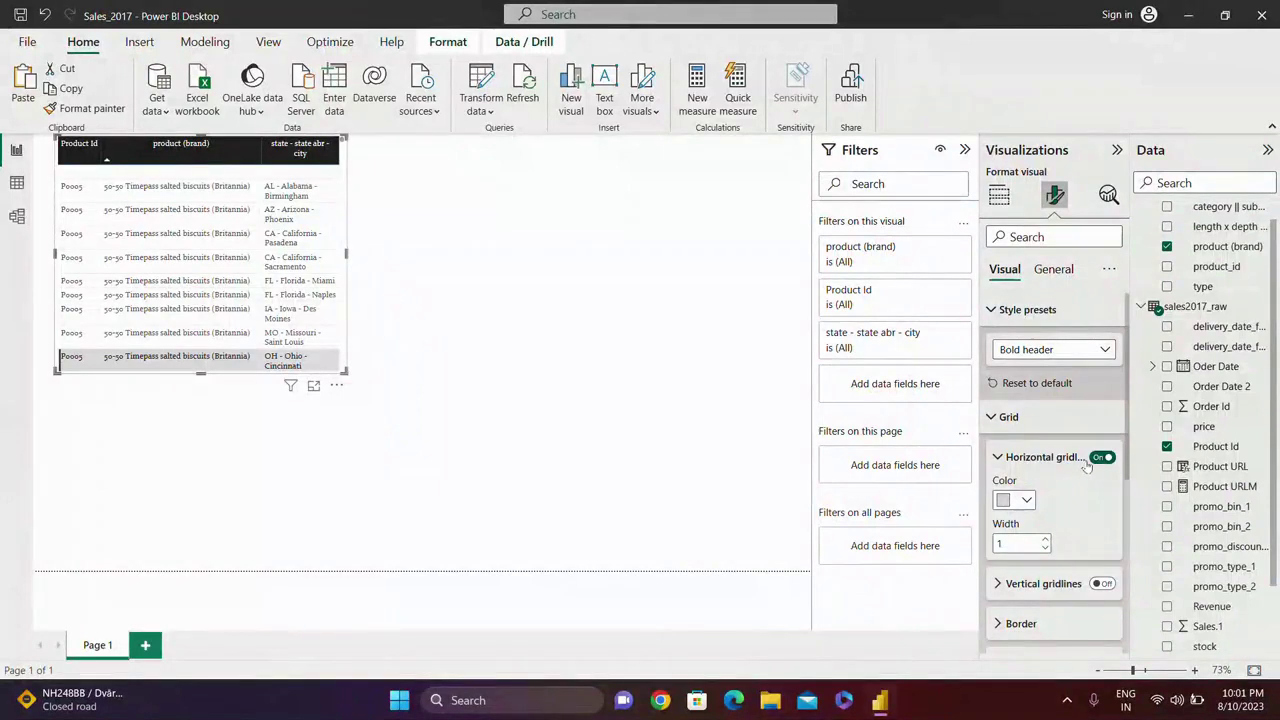
{"action": "left_click", "coordinate": [1027, 501]}
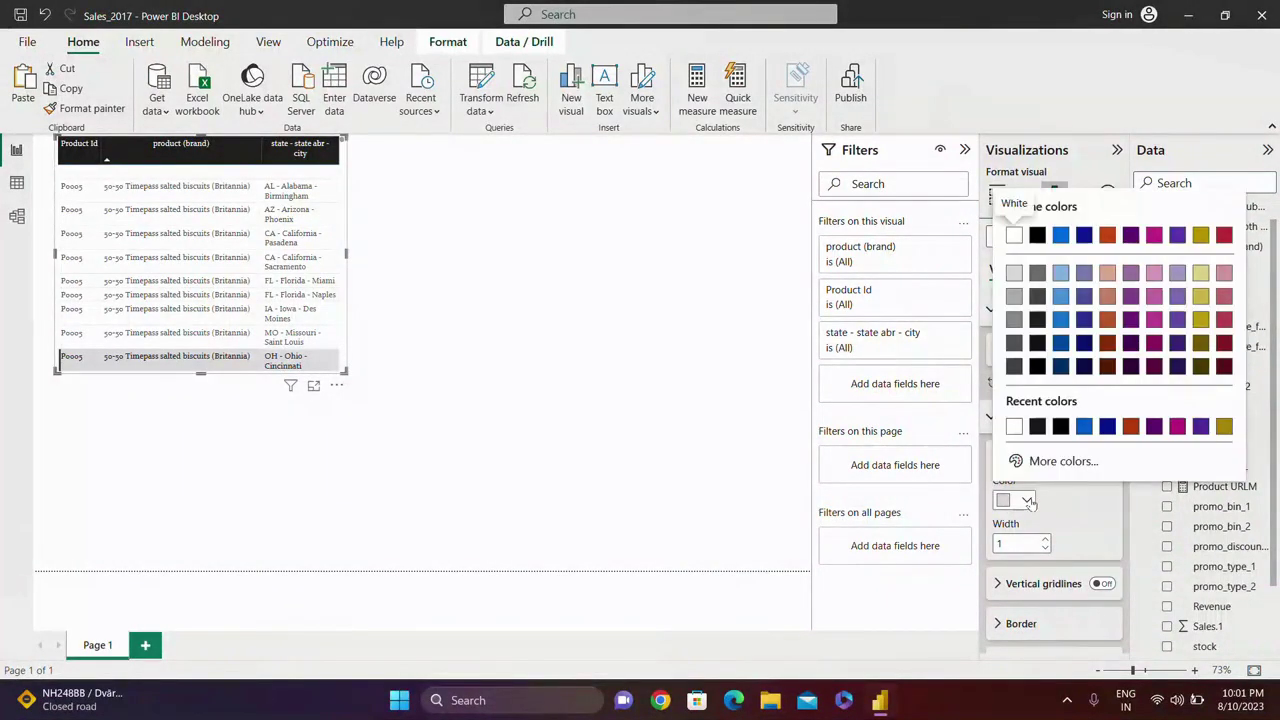
{"action": "left_click", "coordinate": [1061, 427]}
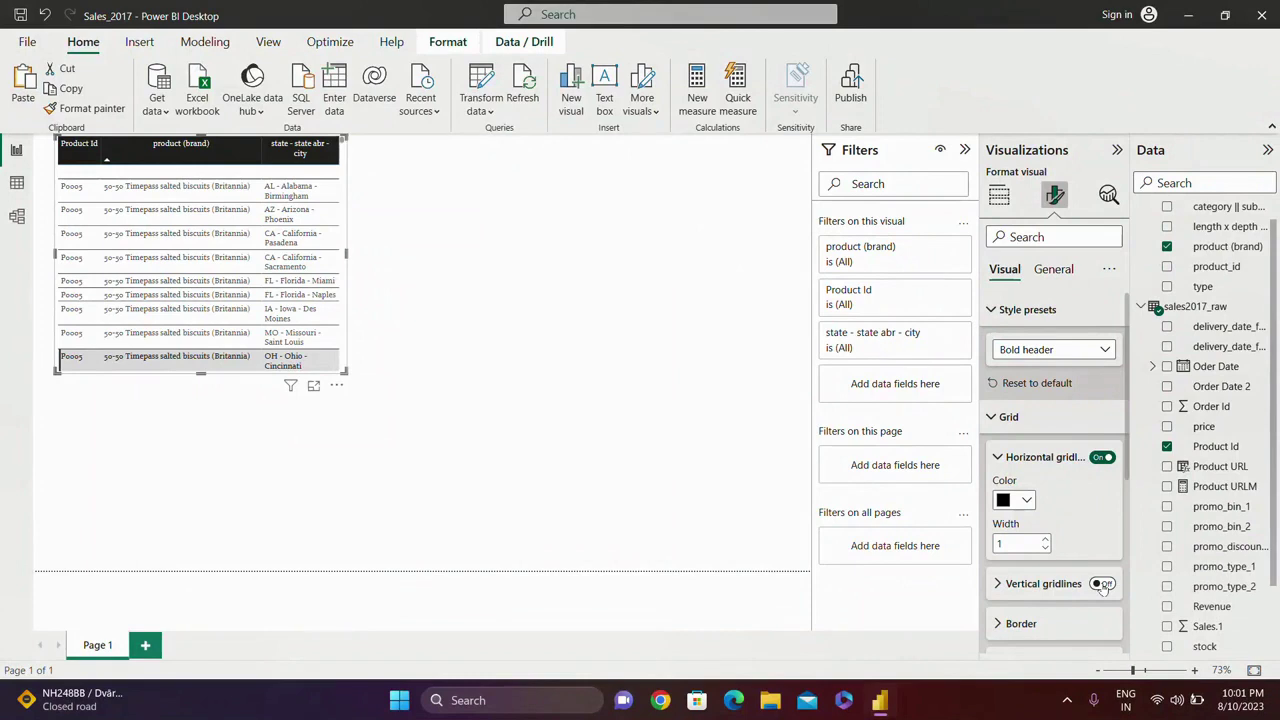
Turn on the product table's vertical gridlines and set their colour to black.
{"action": "left_click", "coordinate": [1102, 584]}
{"action": "scroll", "coordinate": [1128, 483], "scroll_direction": "down", "scroll_amount": 1}
{"action": "scroll", "coordinate": [1128, 483], "scroll_direction": "down", "scroll_amount": 2}
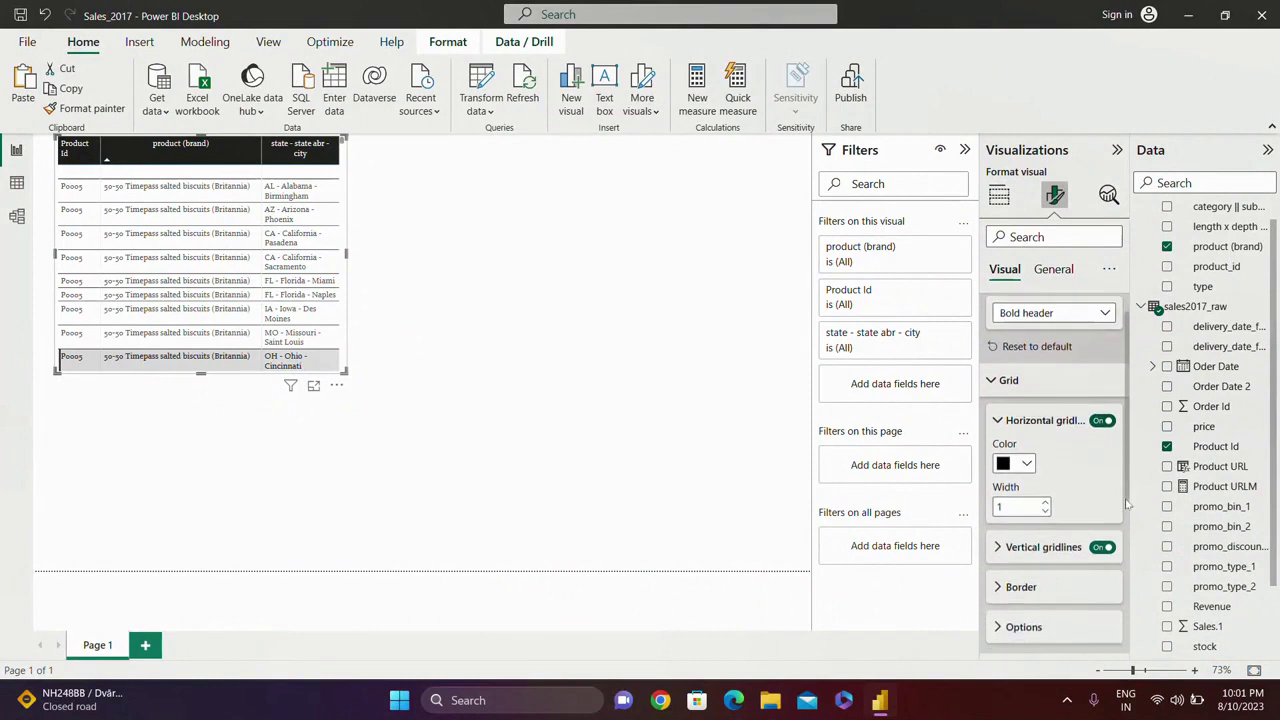
{"action": "left_click", "coordinate": [1028, 528]}
{"action": "left_click", "coordinate": [1026, 570]}
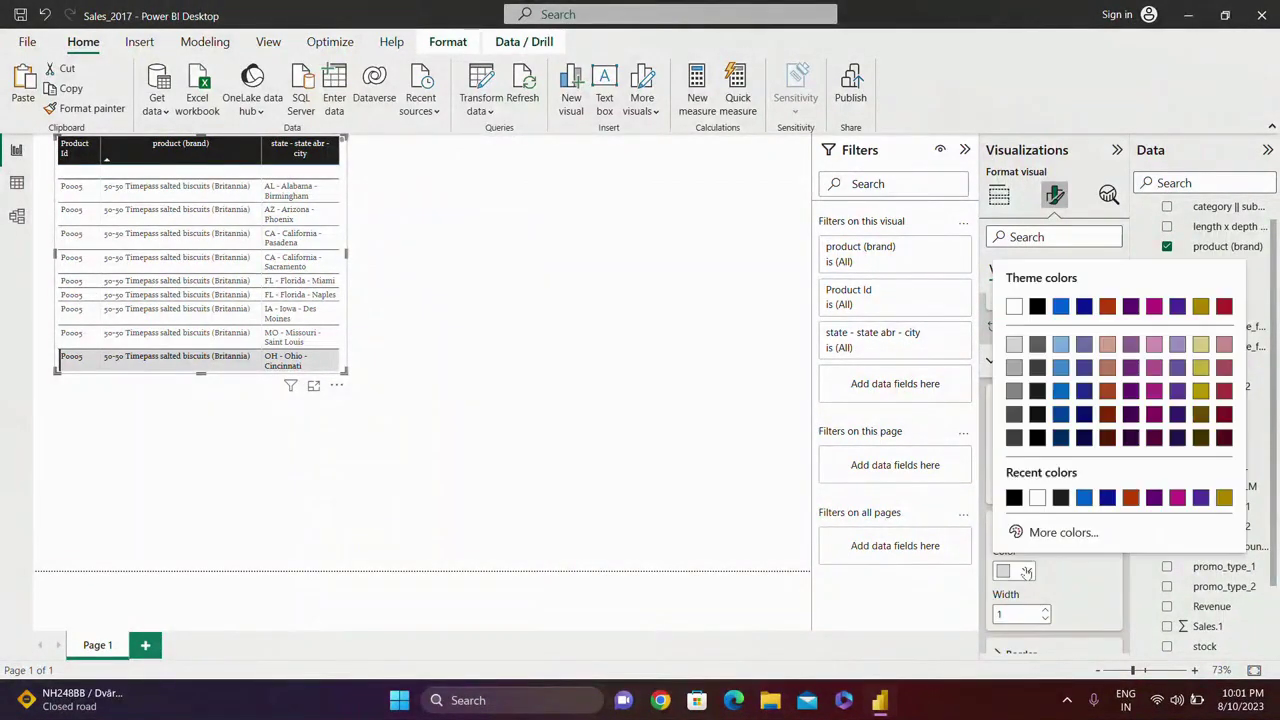
{"action": "left_click", "coordinate": [1015, 505]}
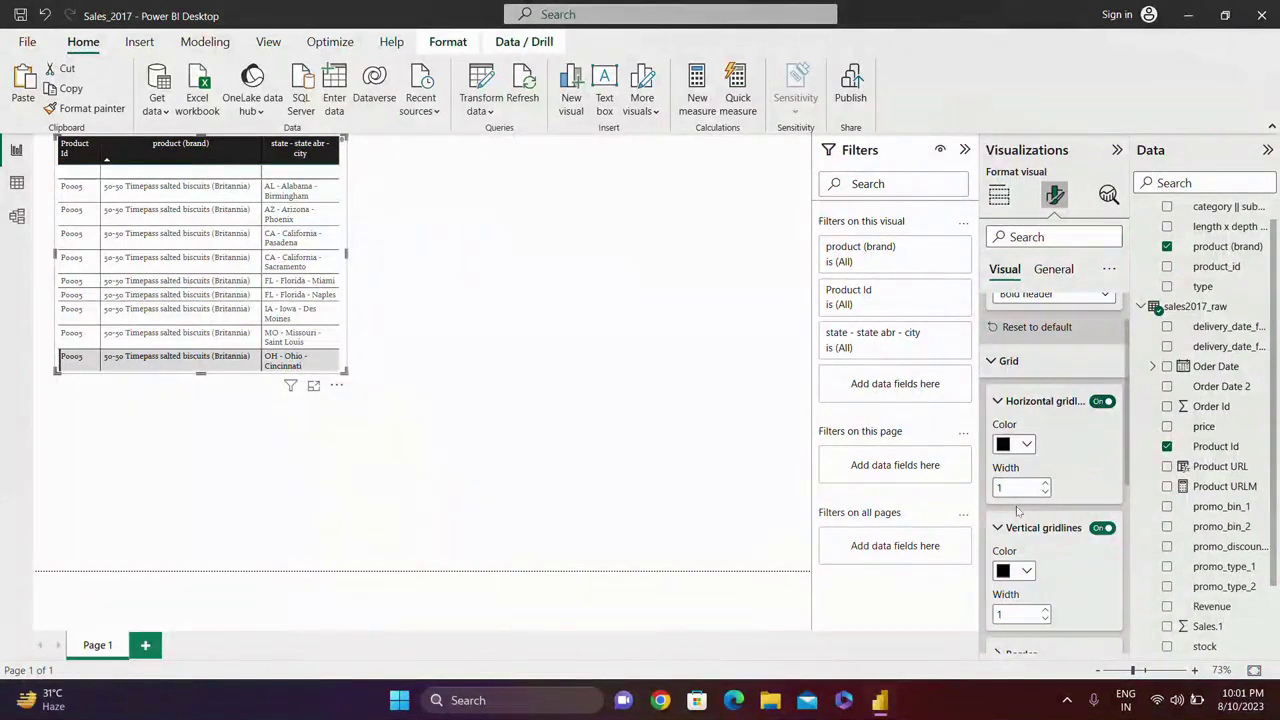
{"action": "left_click", "coordinate": [997, 528]}
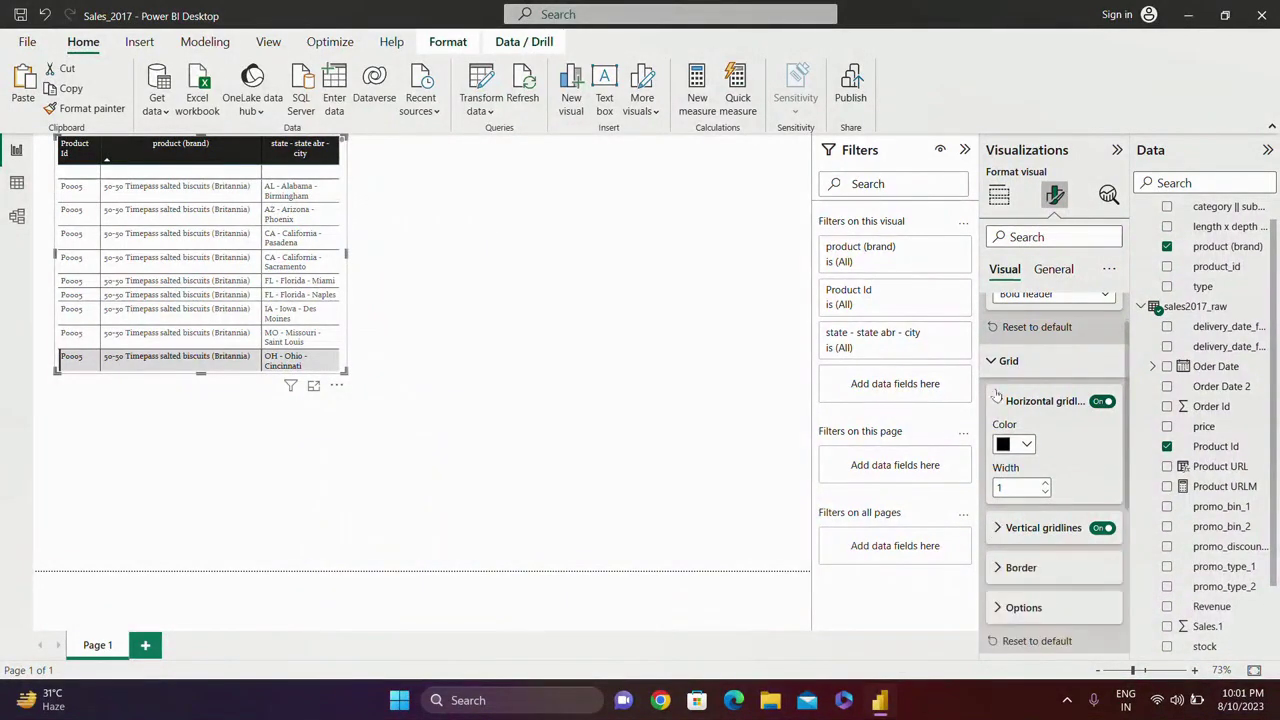
{"action": "left_click", "coordinate": [1062, 402]}
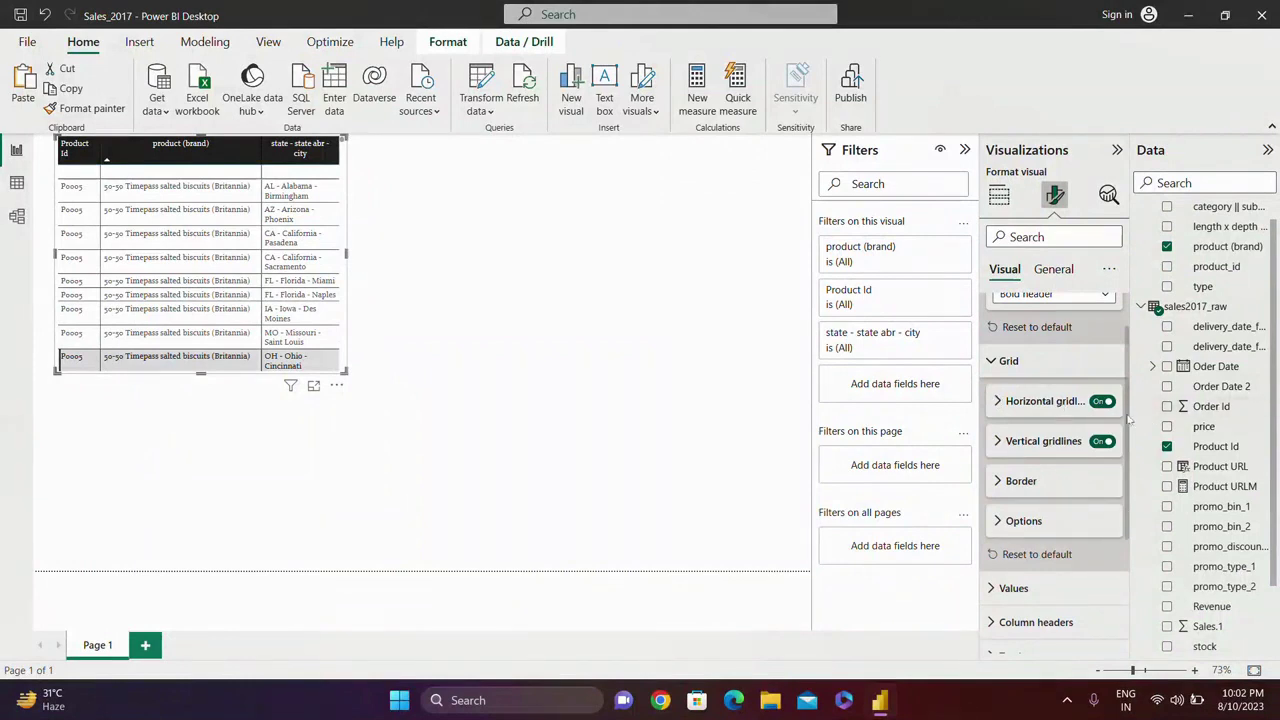
Make the text of the product table's column headers bold.
{"action": "scroll", "coordinate": [1128, 428], "scroll_direction": "down", "scroll_amount": 1}
{"action": "left_click_drag", "start_coordinate": [1127, 432], "coordinate": [1124, 455]}
{"action": "scroll", "coordinate": [1122, 458], "scroll_direction": "down", "scroll_amount": 1}
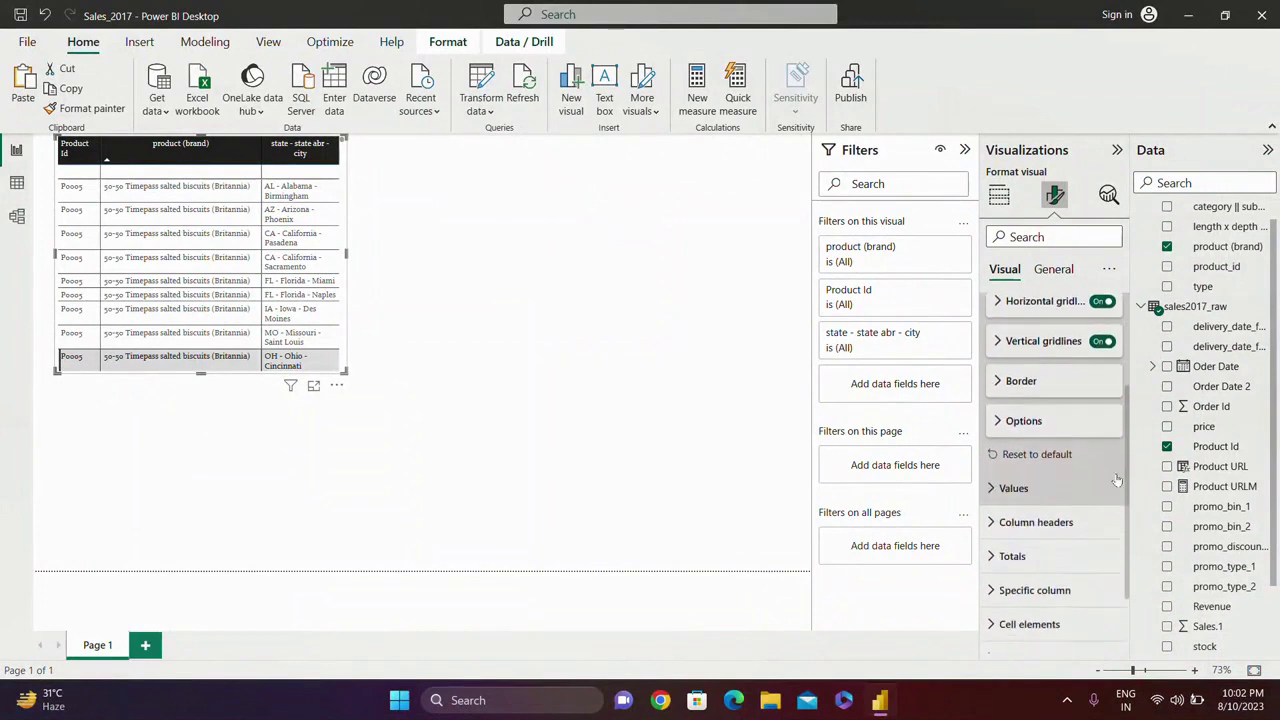
{"action": "left_click", "coordinate": [1000, 519]}
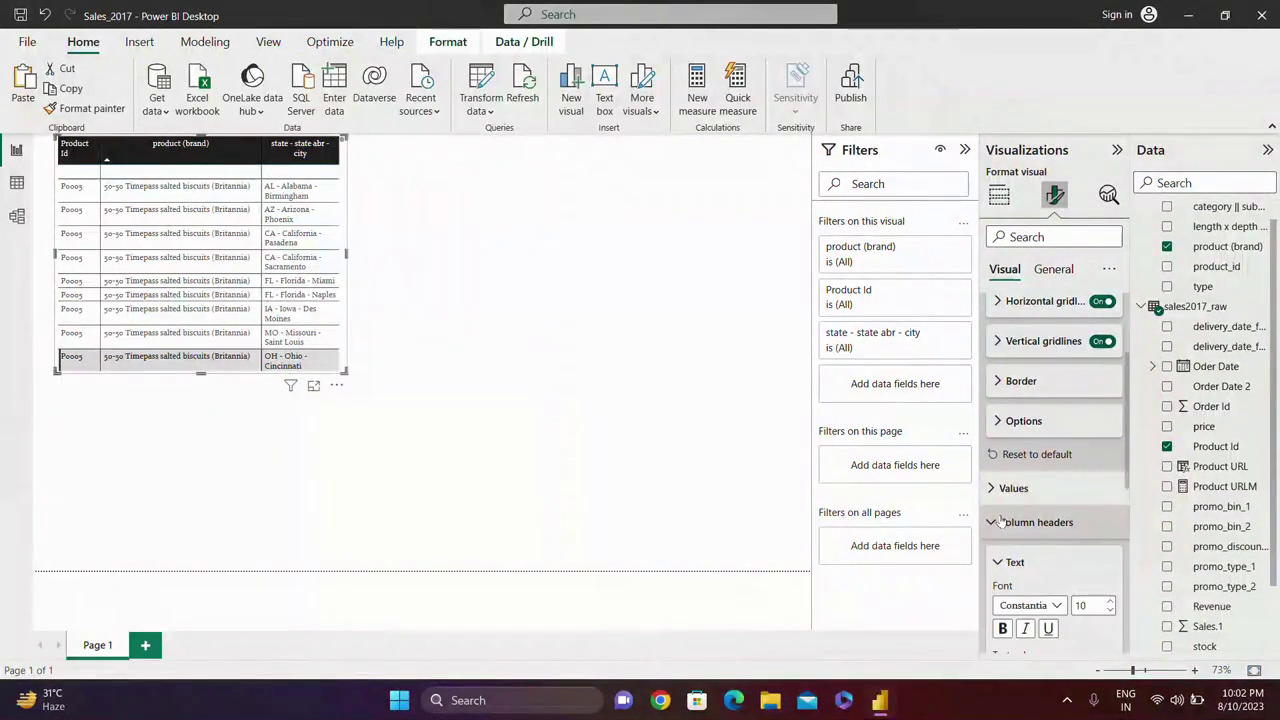
{"action": "scroll", "coordinate": [1126, 462], "scroll_direction": "down", "scroll_amount": 3}
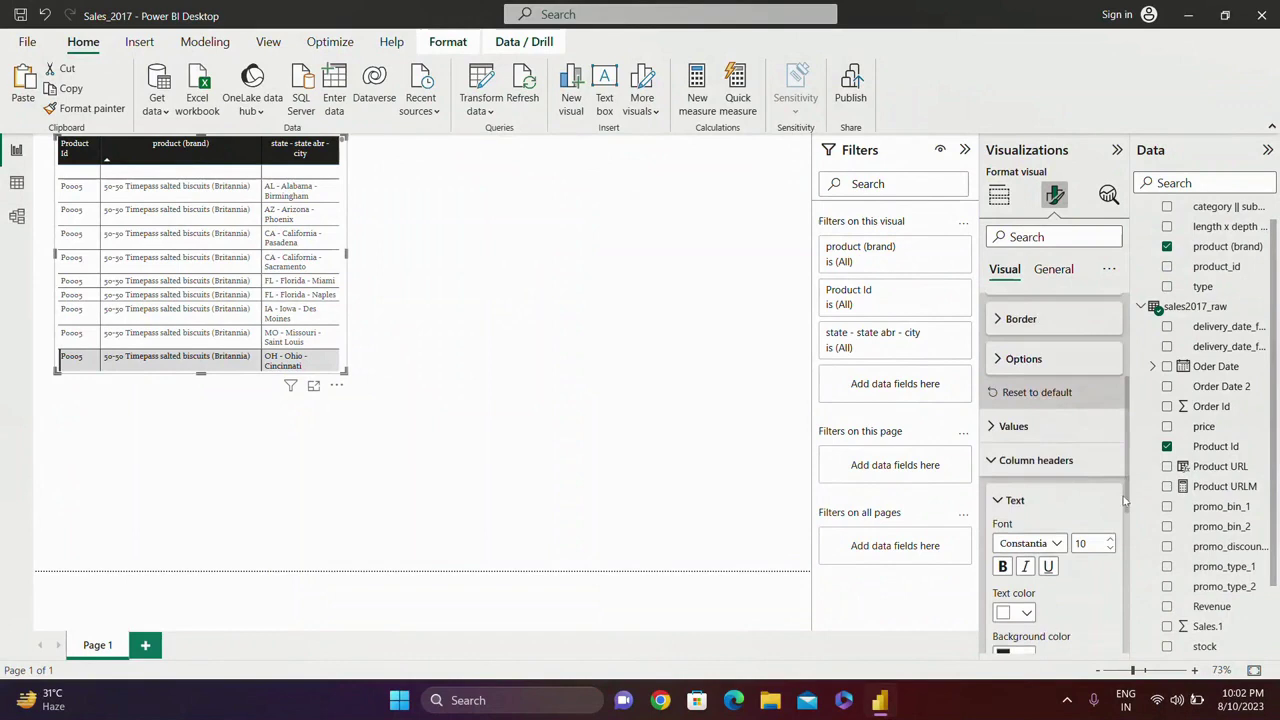
{"action": "left_click", "coordinate": [1003, 505]}
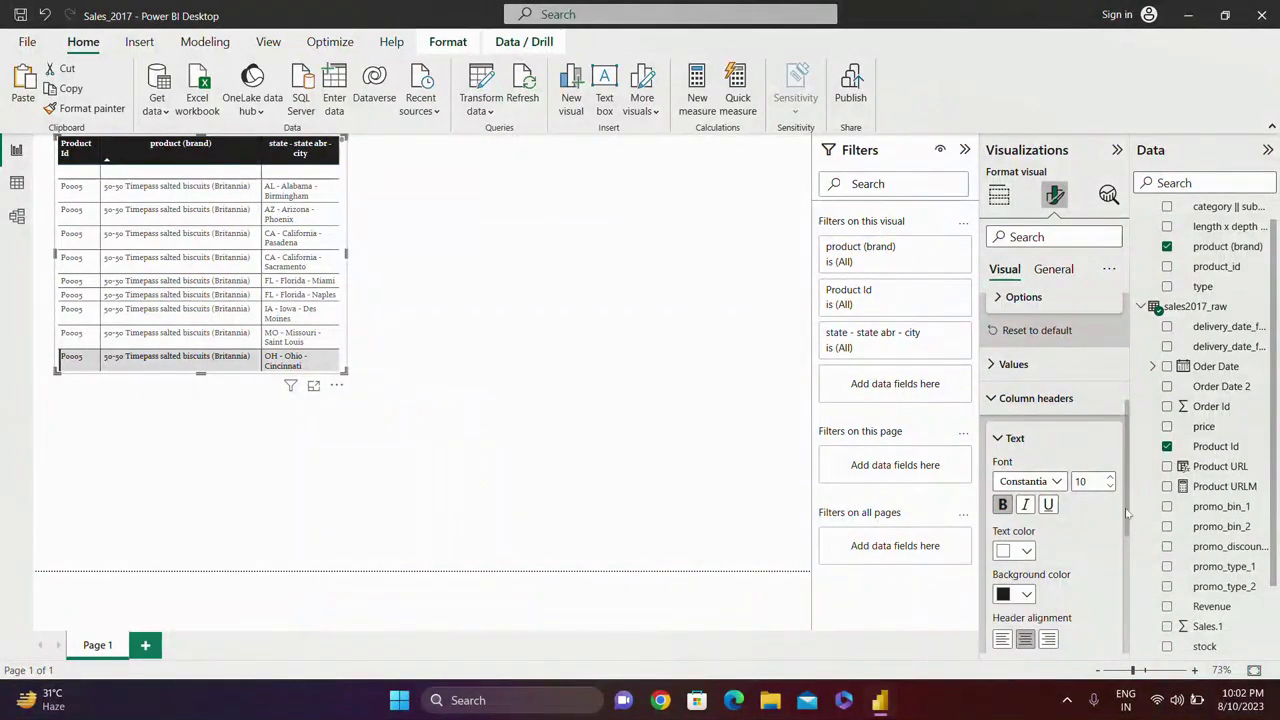
Narrow the product (brand) column and compare its header with text wrap switched off and back on.
{"action": "left_click_drag", "start_coordinate": [1126, 514], "coordinate": [1120, 568]}
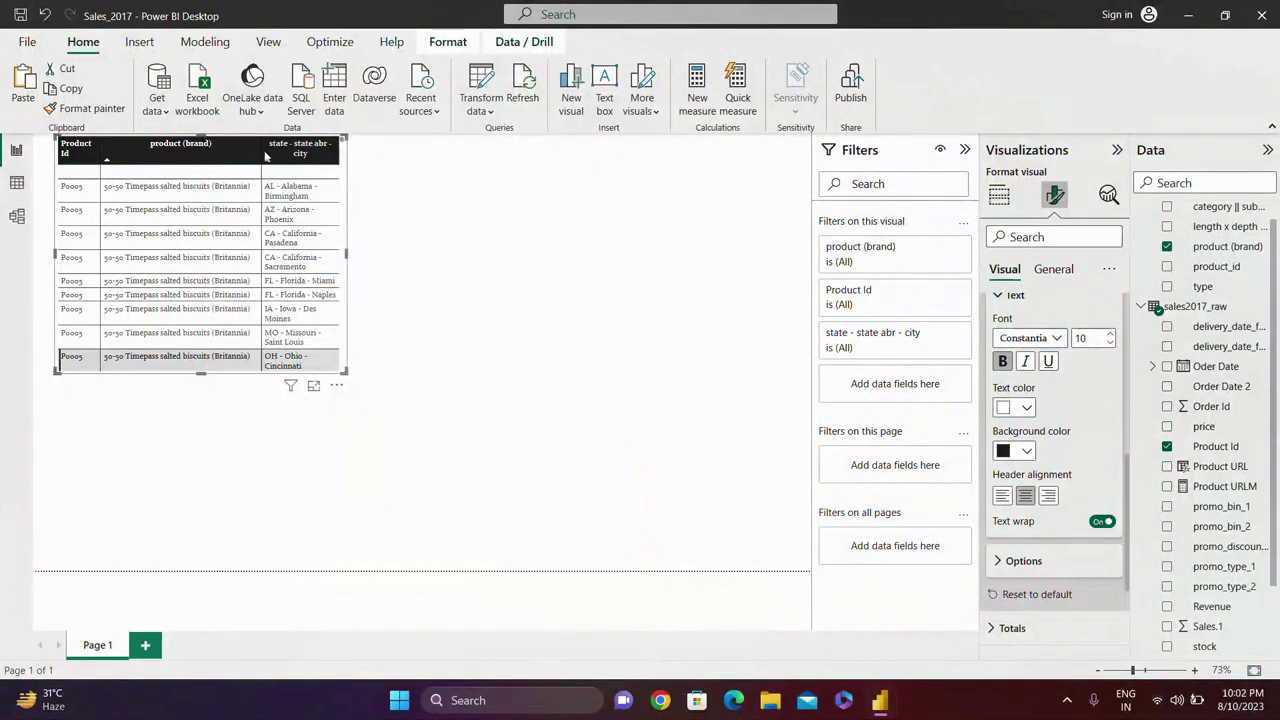
{"action": "left_click_drag", "start_coordinate": [259, 149], "coordinate": [168, 147]}
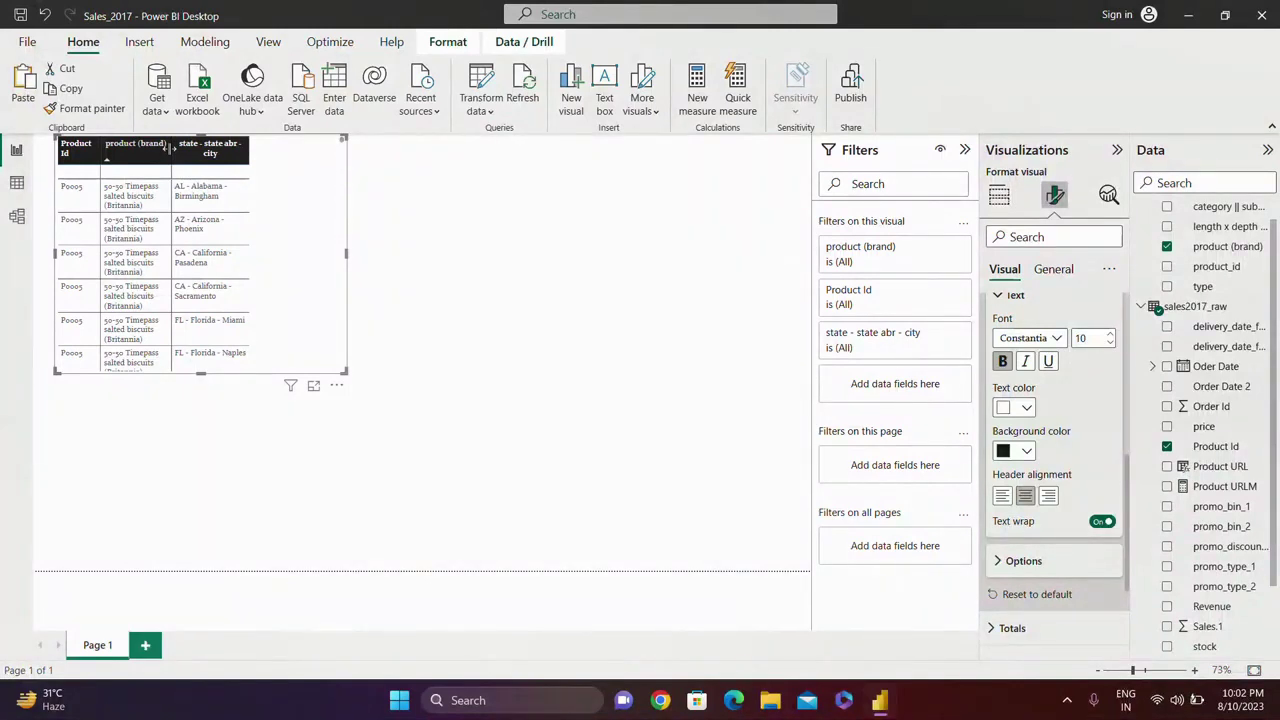
{"action": "left_click", "coordinate": [1097, 524]}
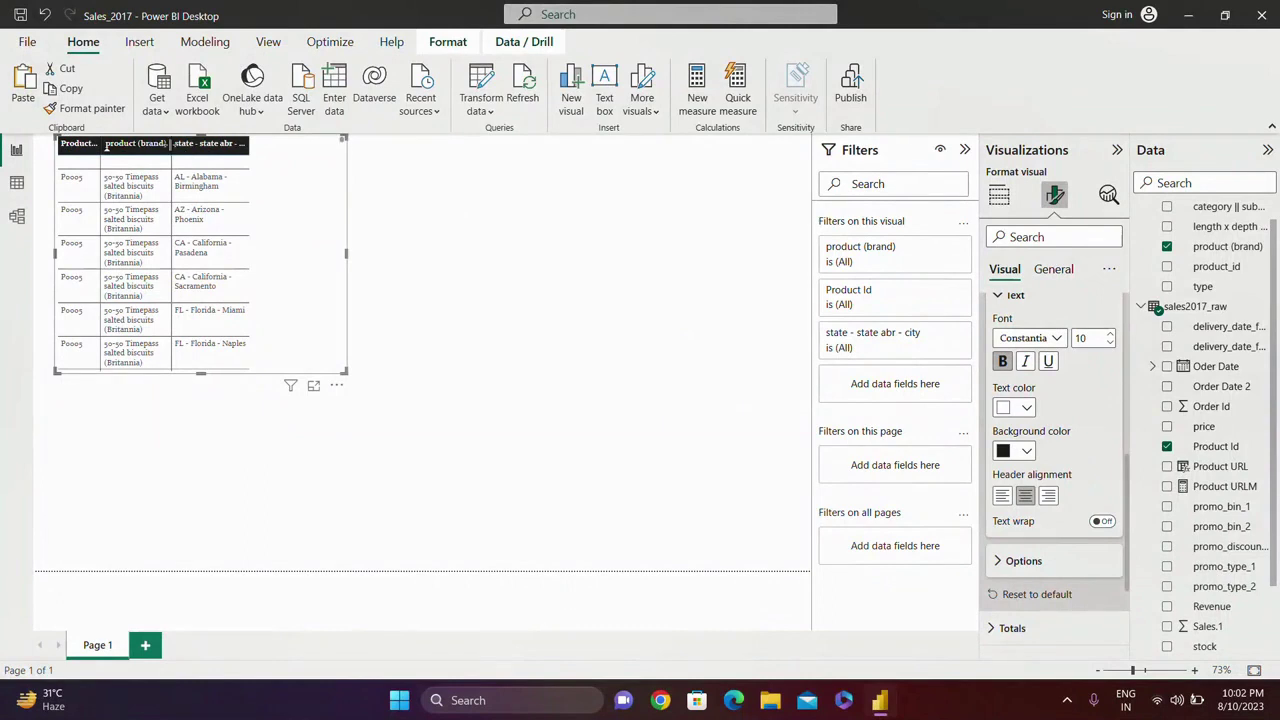
{"action": "left_click_drag", "start_coordinate": [169, 145], "coordinate": [146, 147]}
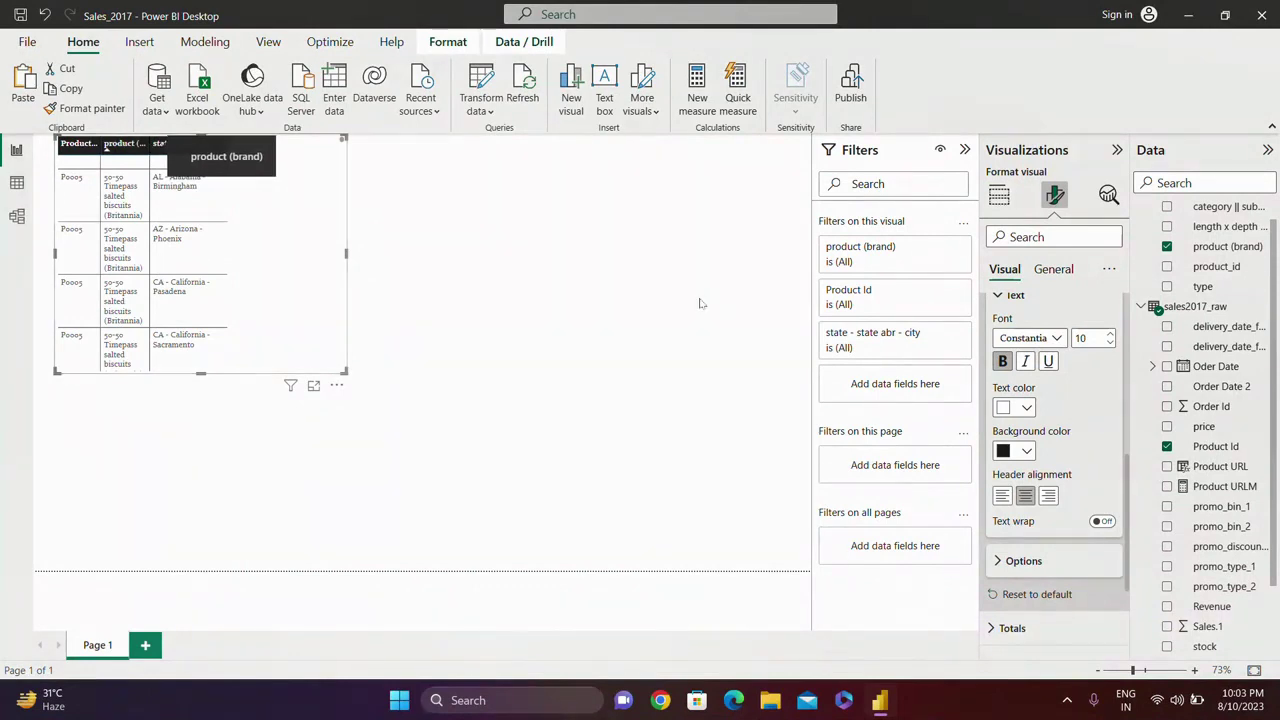
{"action": "left_click", "coordinate": [1104, 521]}
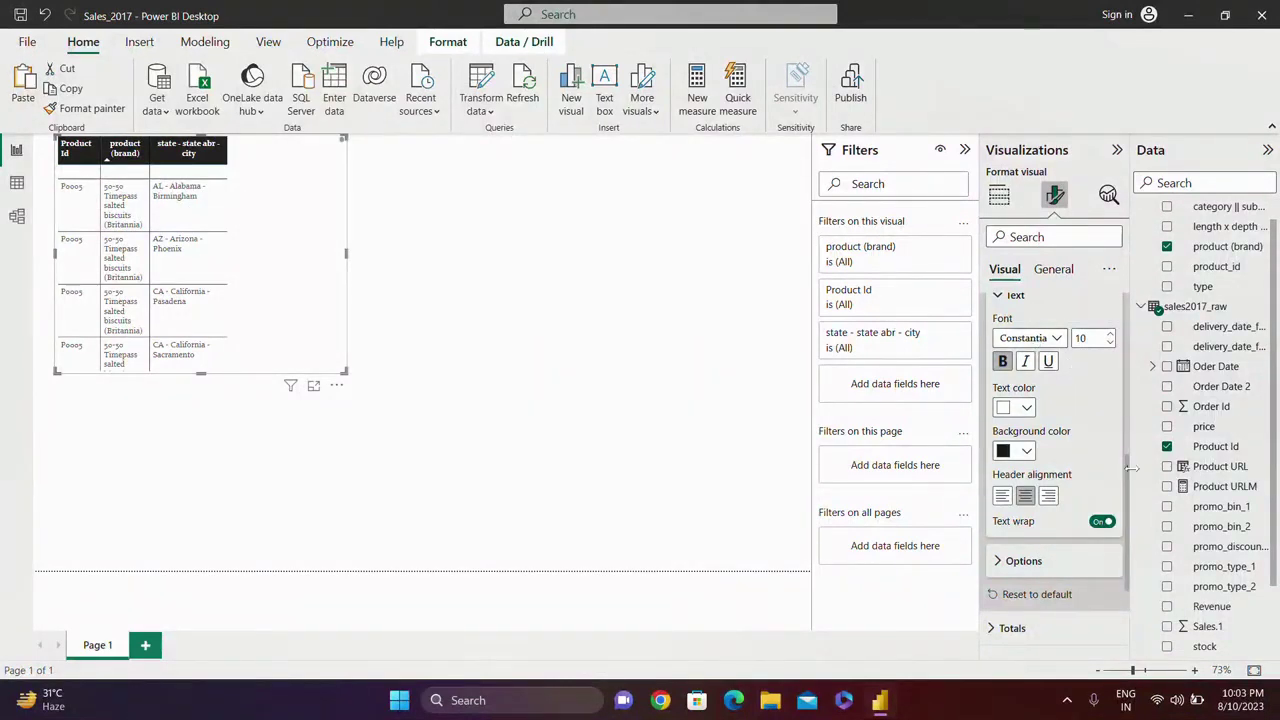
Open the formatting options for the product table's values.
{"action": "left_click_drag", "start_coordinate": [1127, 493], "coordinate": [1121, 392]}
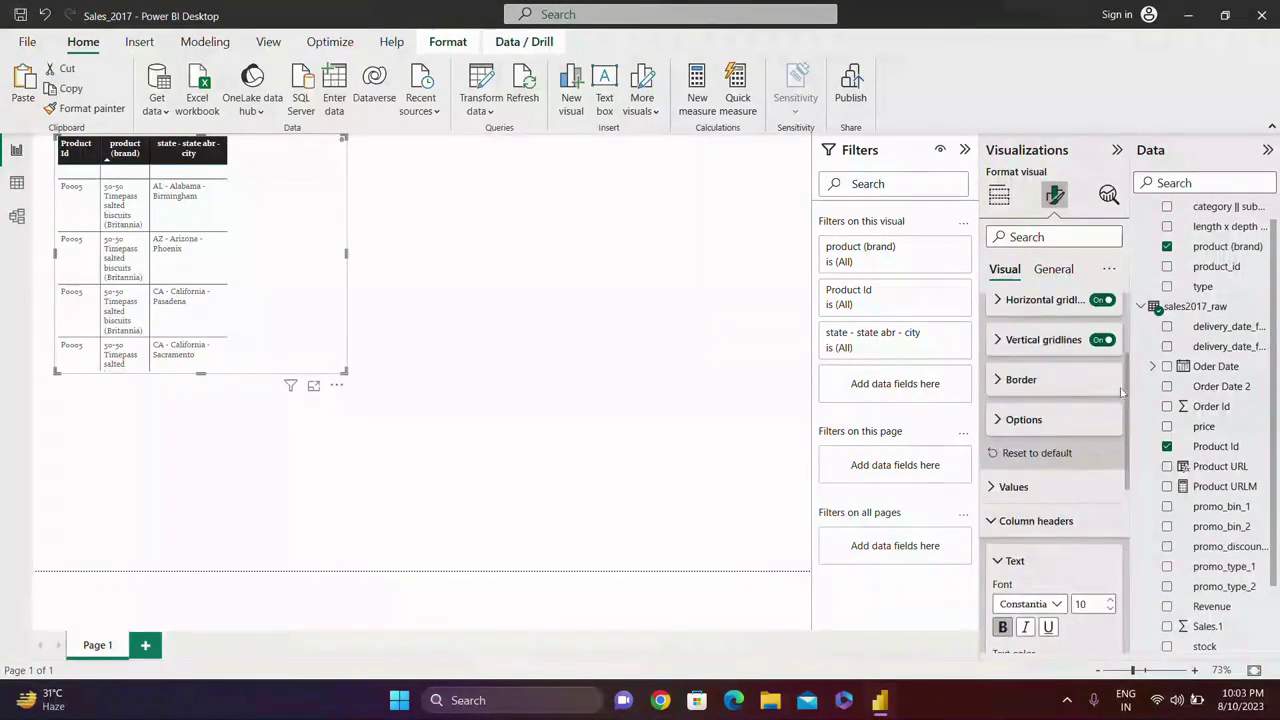
{"action": "left_click", "coordinate": [1022, 503]}
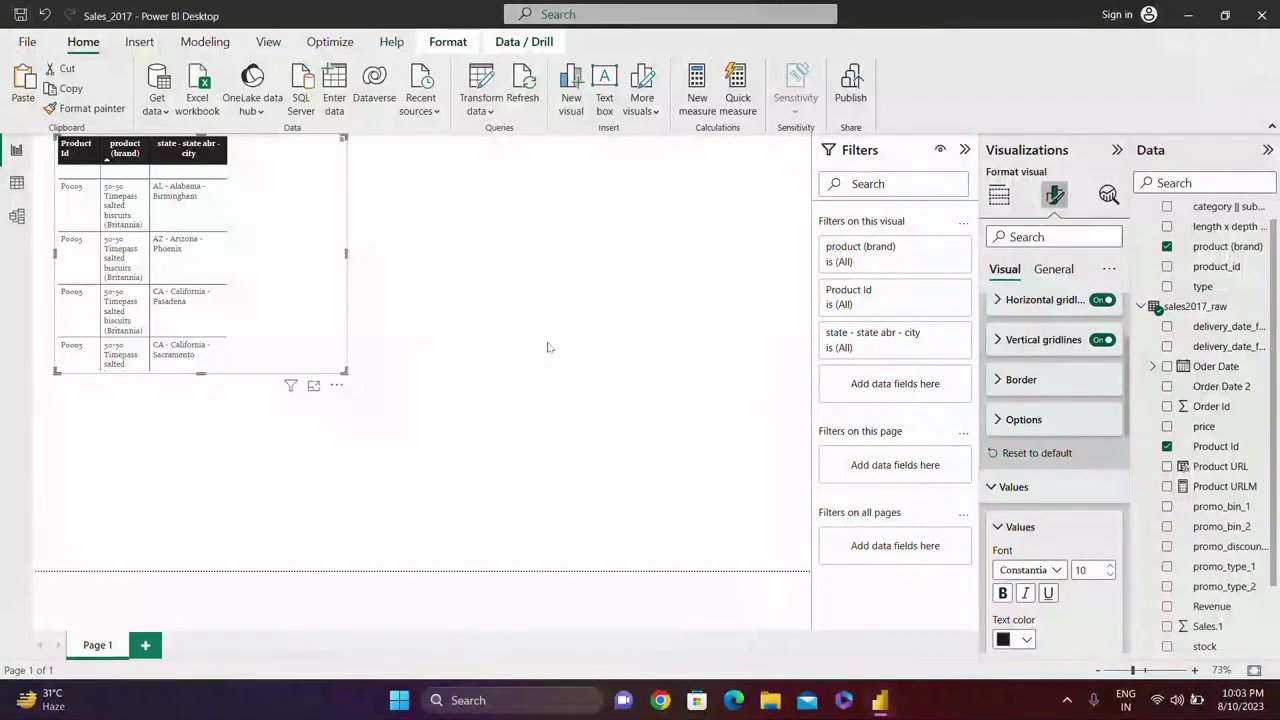
{"action": "left_click", "coordinate": [388, 290]}
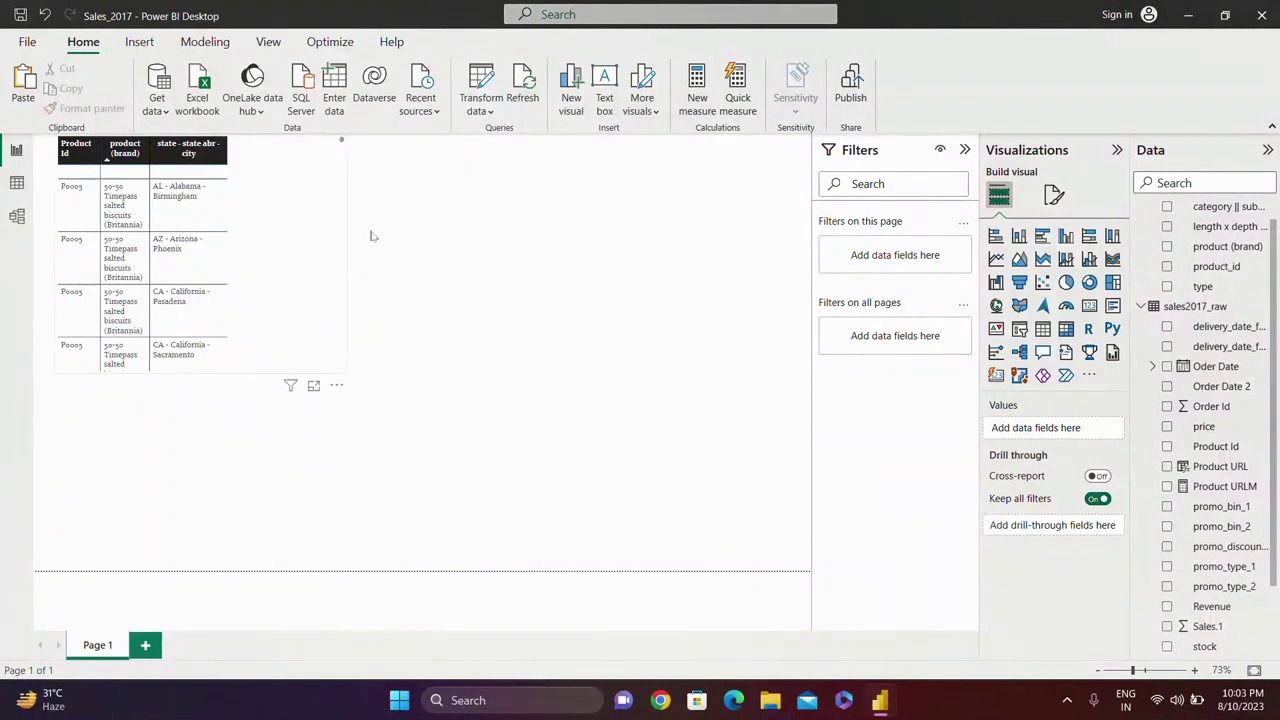
Narrow the product table visual so that its frame roughly fits its three columns.
{"action": "left_click", "coordinate": [330, 176]}
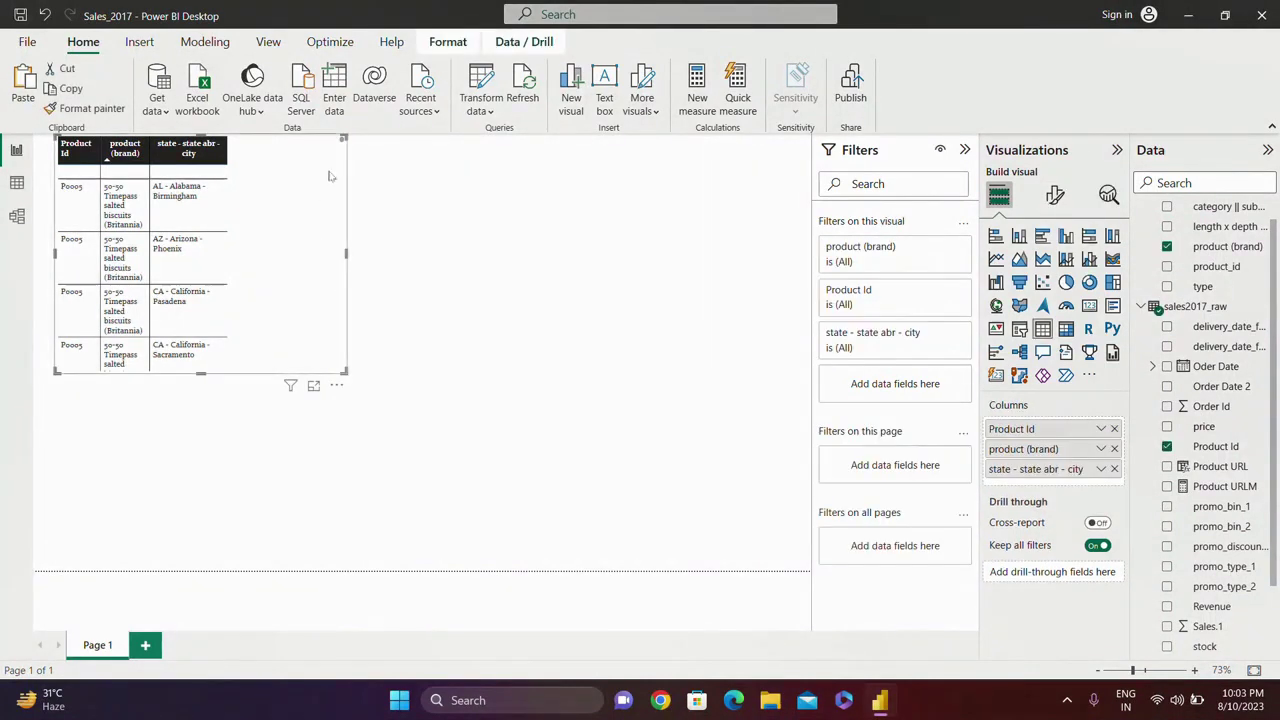
{"action": "left_click_drag", "start_coordinate": [345, 254], "coordinate": [226, 253]}
{"action": "left_click", "coordinate": [341, 244]}
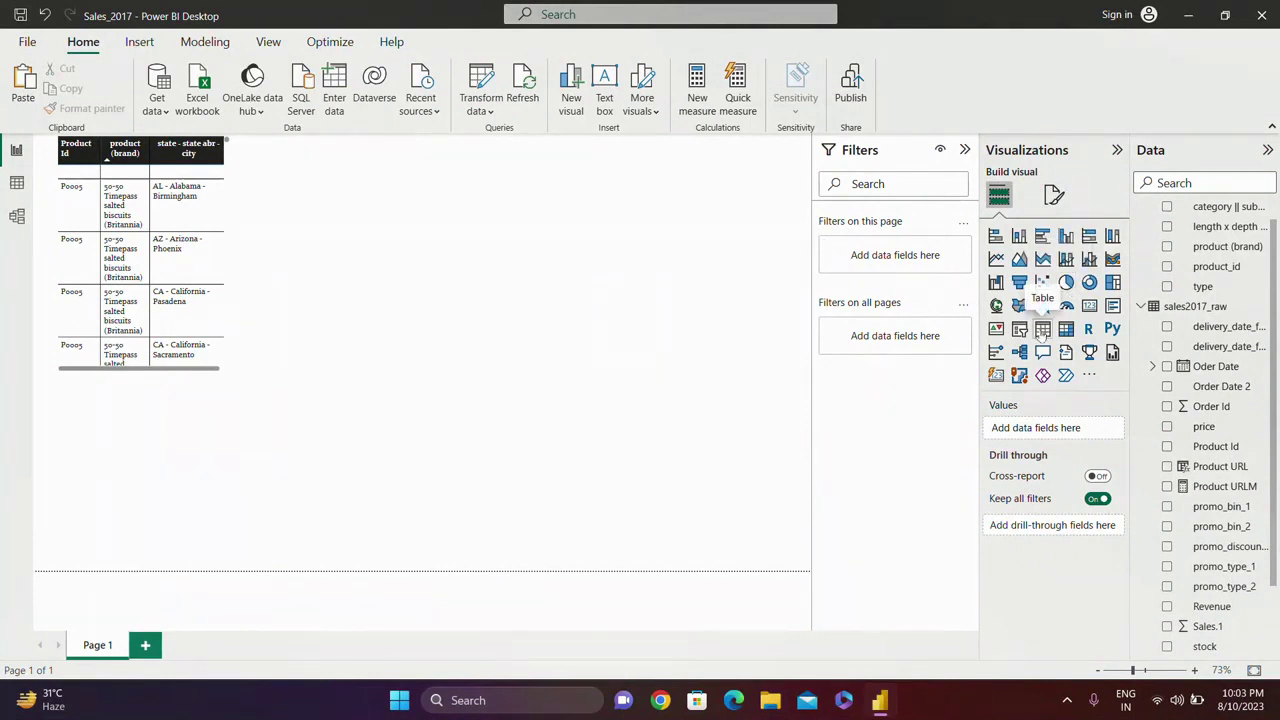
Add two empty table visuals to the page and place them side by side, right of the product table.
{"action": "left_click", "coordinate": [1042, 329]}
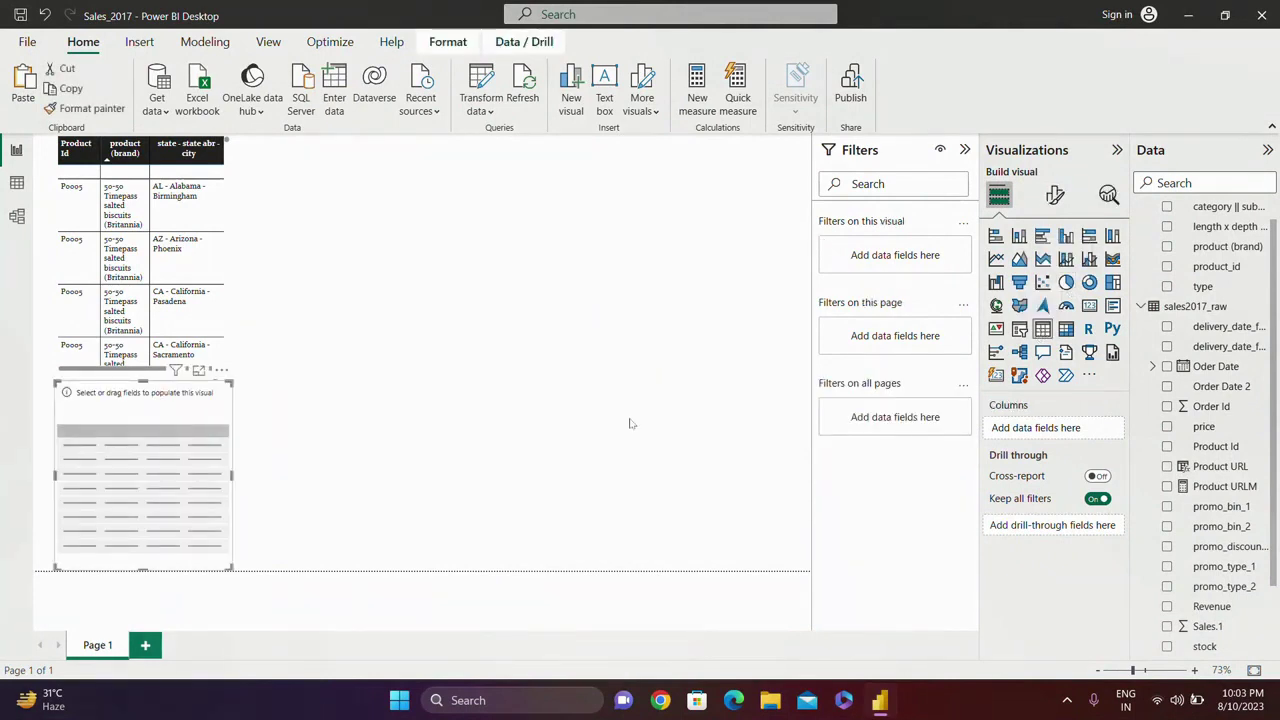
{"action": "left_click", "coordinate": [390, 207]}
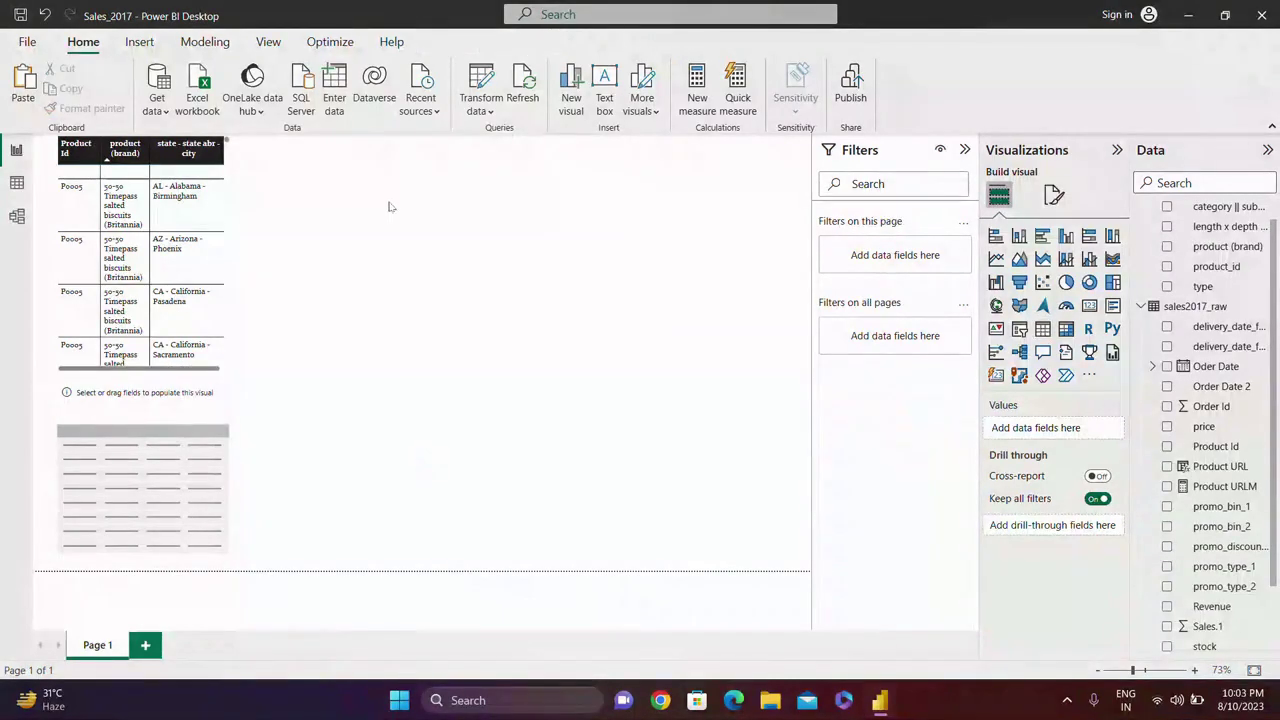
{"action": "key", "text": "ctrl+v"}
{"action": "left_click_drag", "start_coordinate": [158, 407], "coordinate": [334, 165]}
{"action": "left_click_drag", "start_coordinate": [161, 406], "coordinate": [520, 157]}
Fill the middle table visual with the product (brand) and Revenue fields.
{"action": "left_click", "coordinate": [372, 150]}
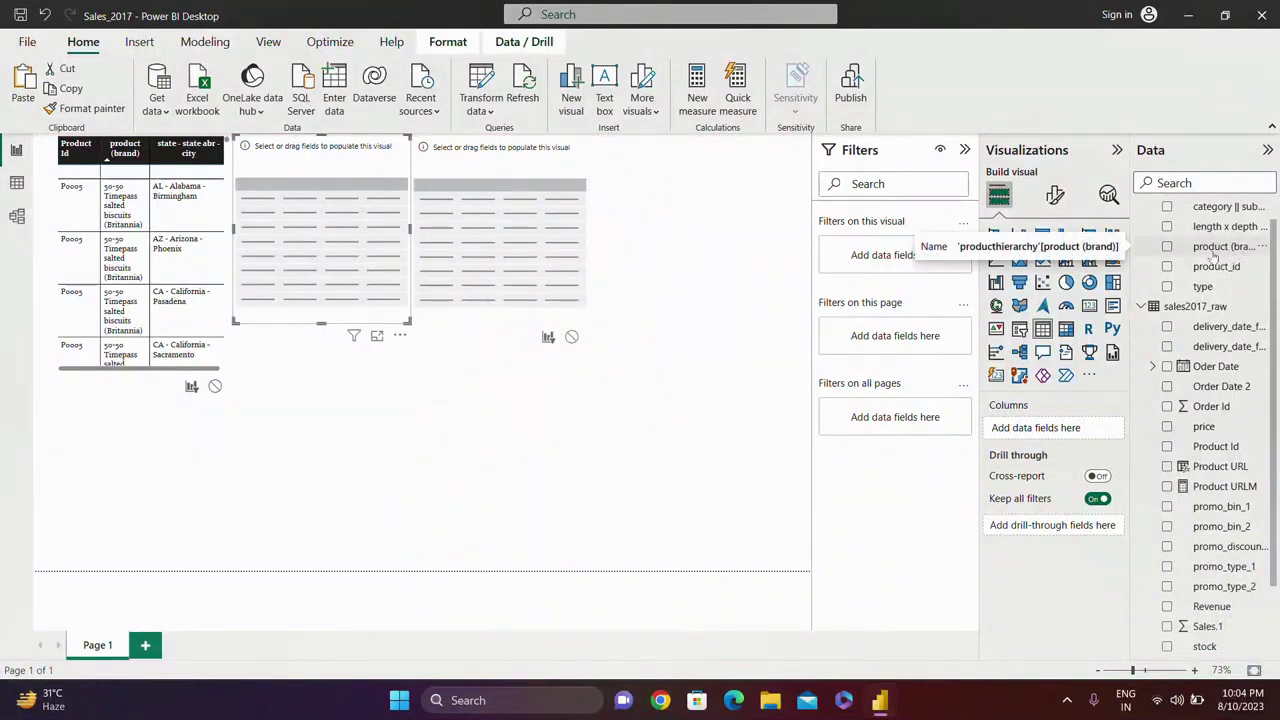
{"action": "left_click", "coordinate": [1167, 247]}
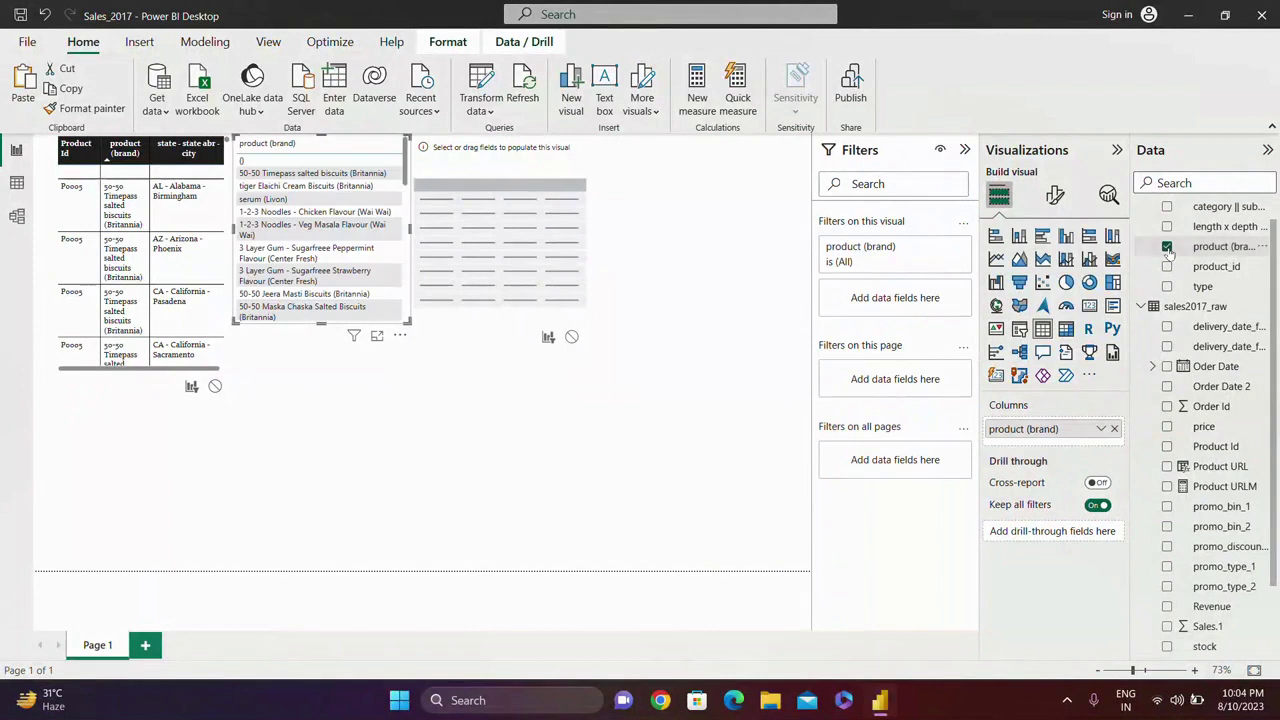
{"action": "left_click", "coordinate": [1167, 606]}
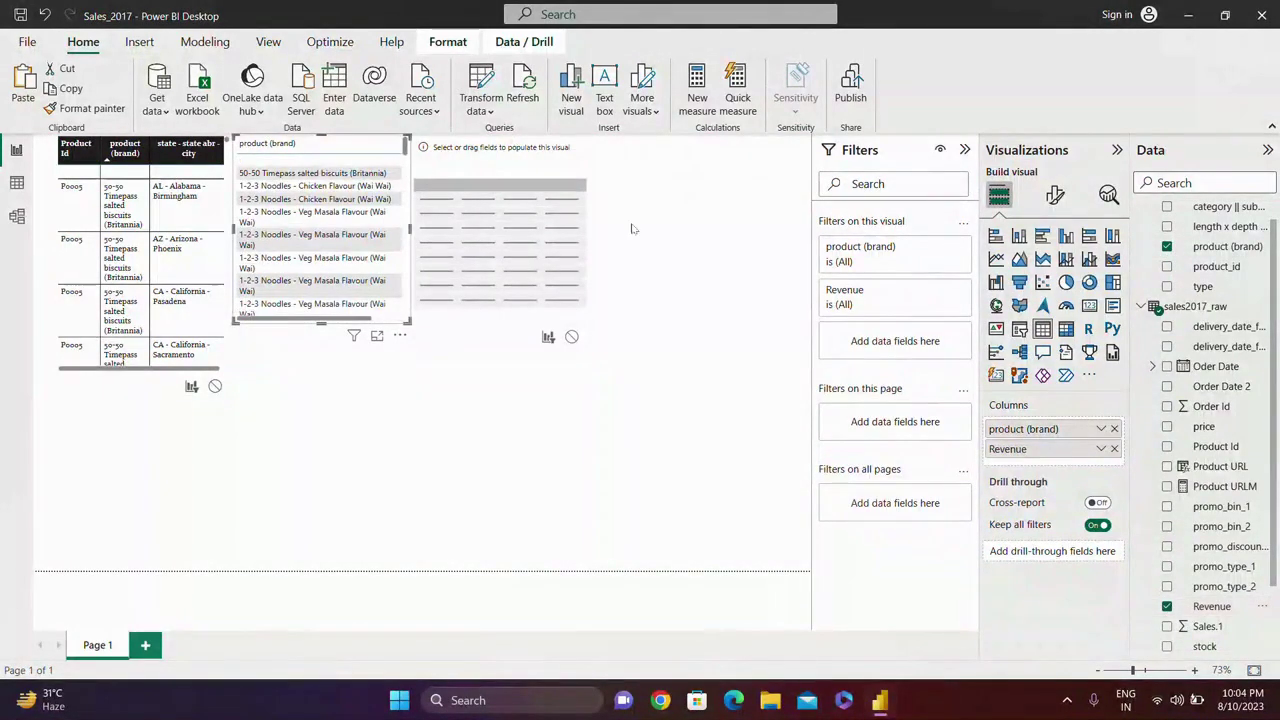
Fill the remaining empty table visual with the product (brand) and price fields.
{"action": "left_click", "coordinate": [510, 165]}
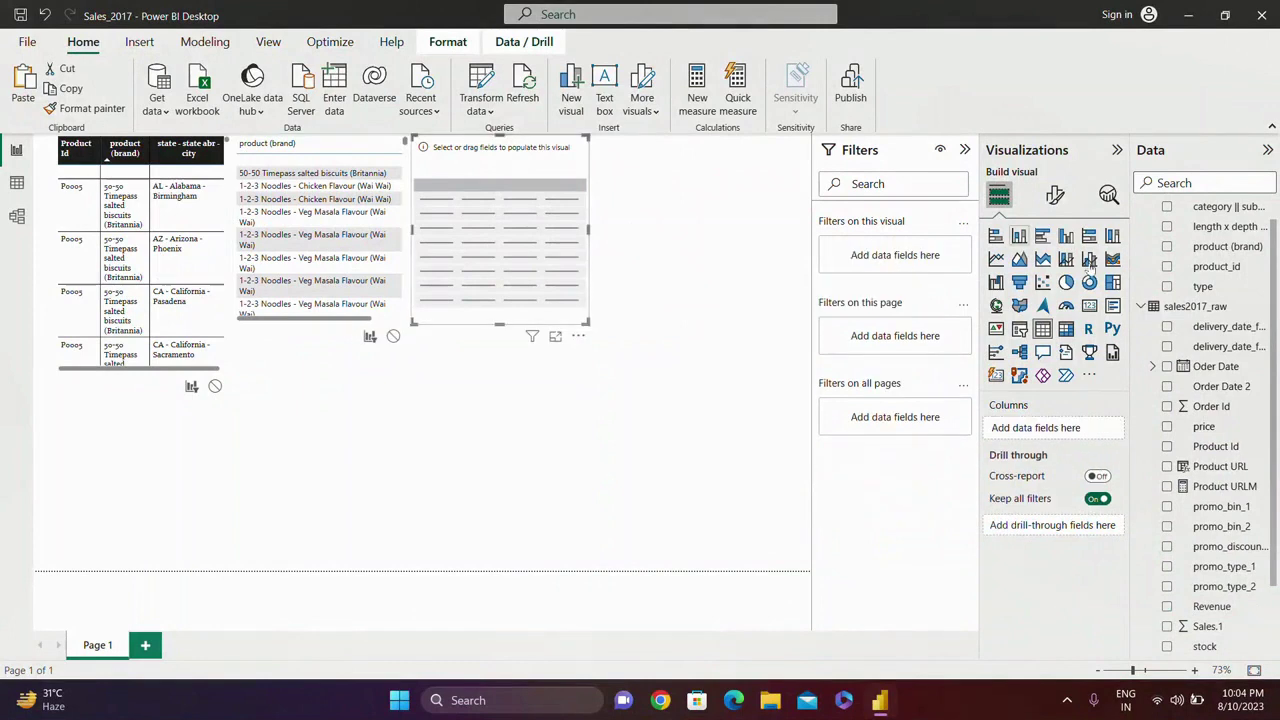
{"action": "left_click", "coordinate": [1167, 246]}
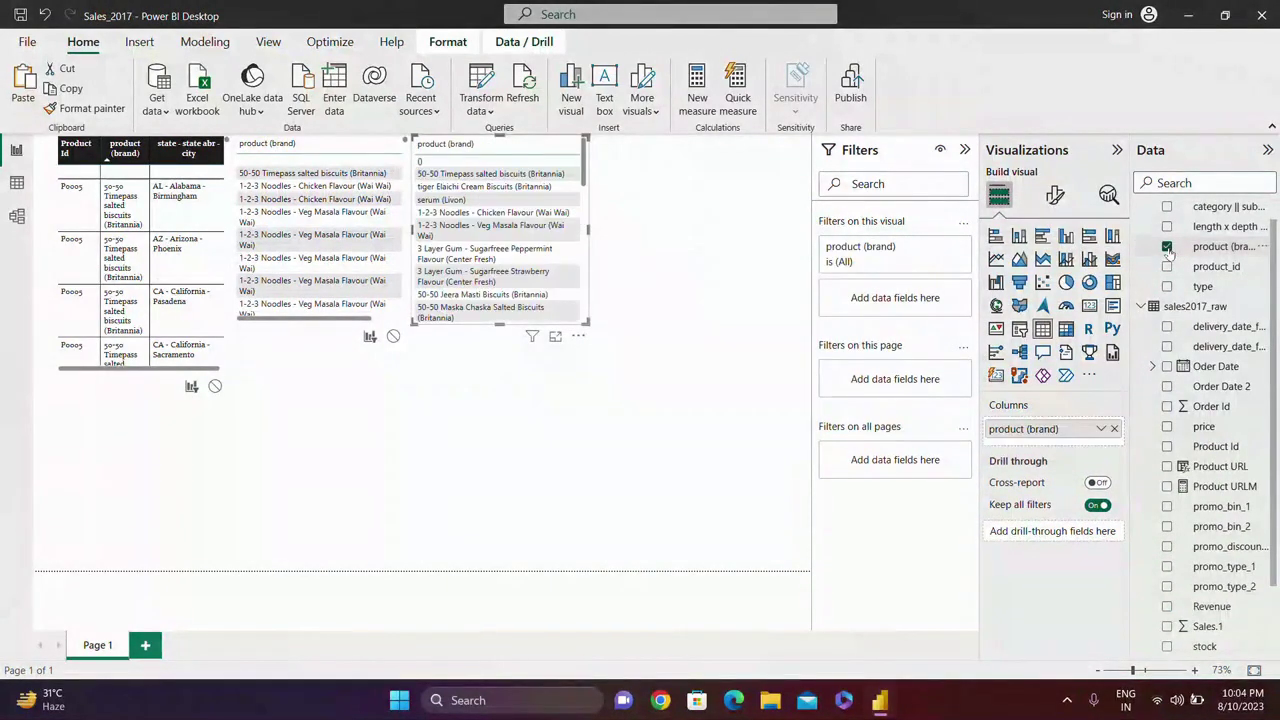
{"action": "left_click", "coordinate": [1166, 427]}
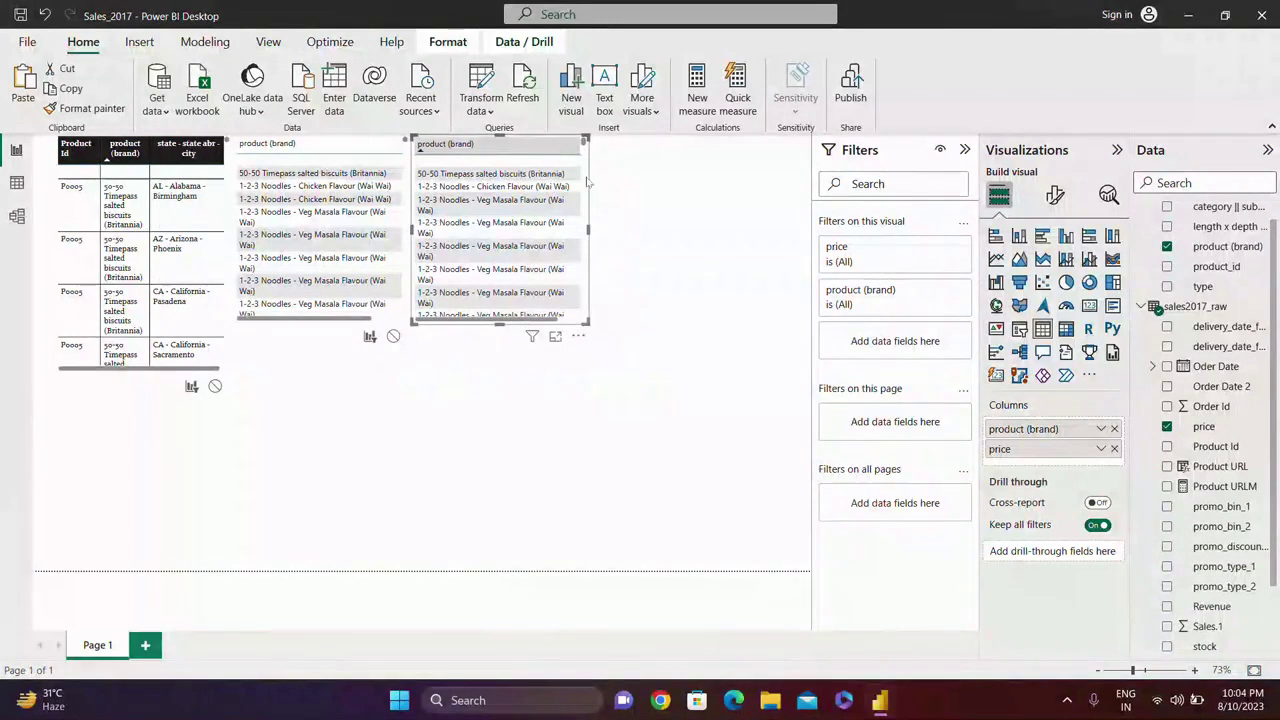
Widen the price table until its price column is reachable, and narrow its product (brand) column so the names wrap.
{"action": "left_click_drag", "start_coordinate": [587, 231], "coordinate": [614, 257]}
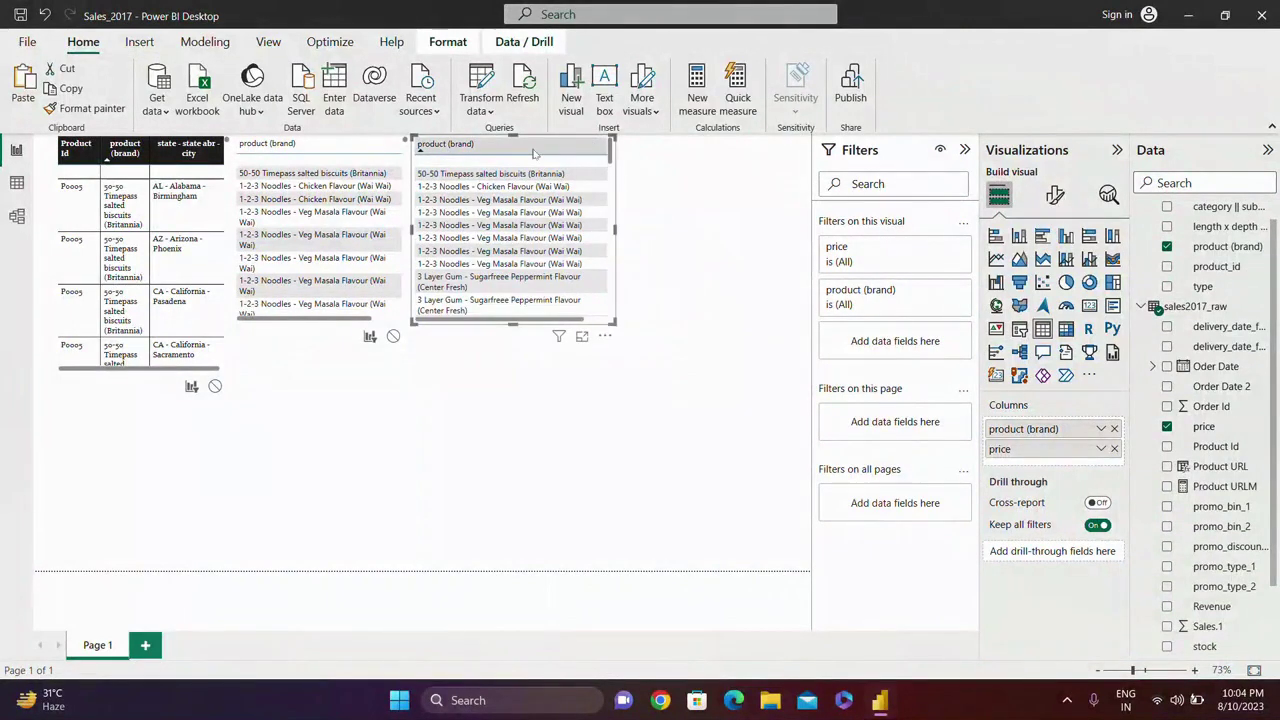
{"action": "left_click_drag", "start_coordinate": [614, 227], "coordinate": [676, 230]}
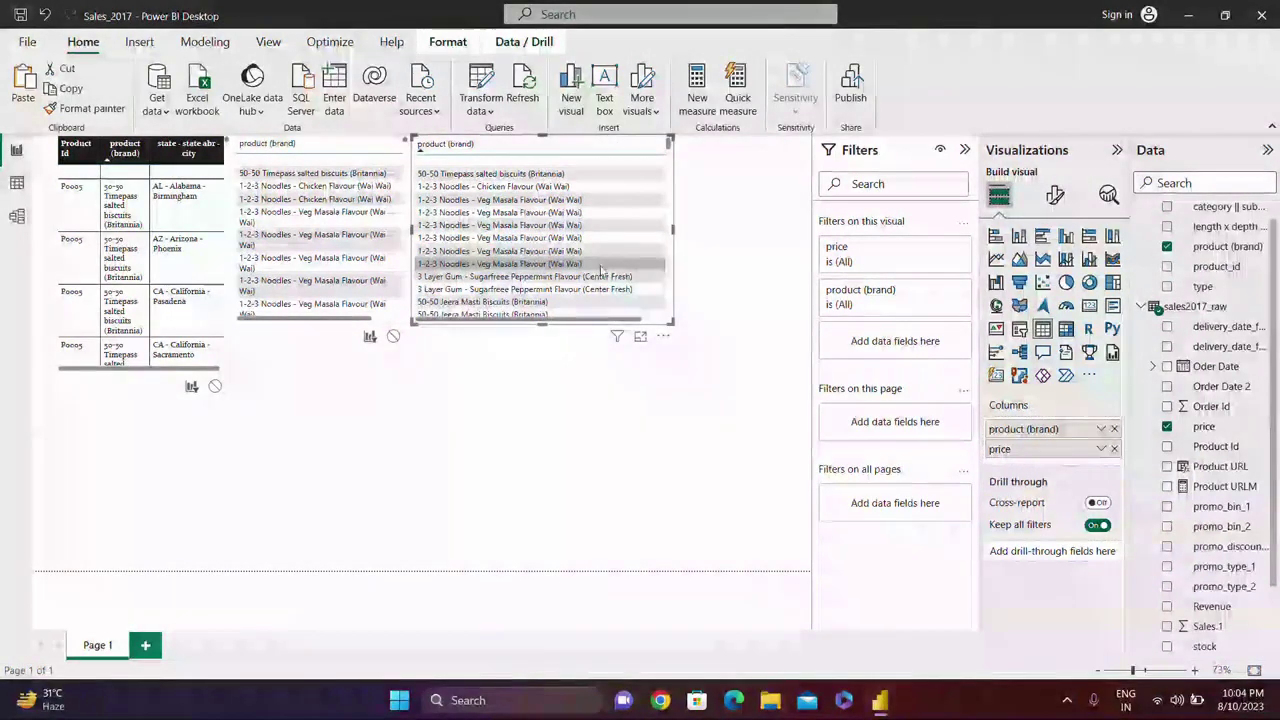
{"action": "left_click_drag", "start_coordinate": [673, 230], "coordinate": [786, 232]}
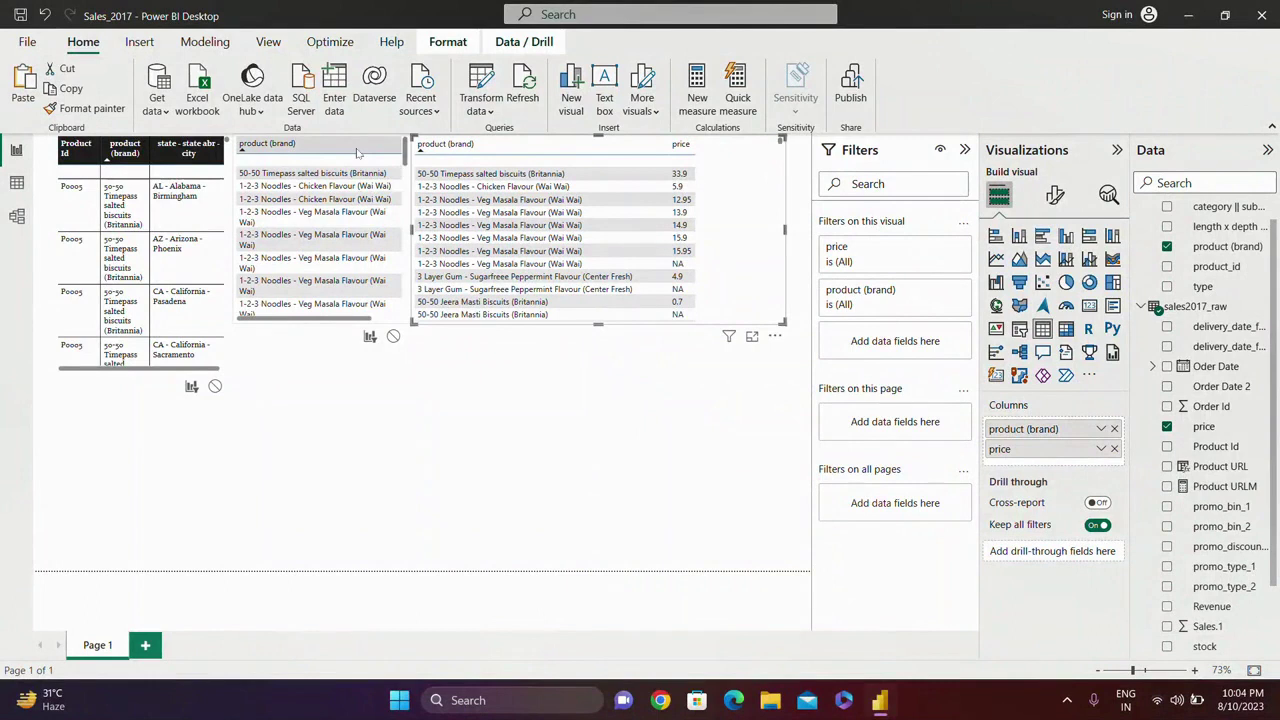
{"action": "left_click", "coordinate": [370, 200]}
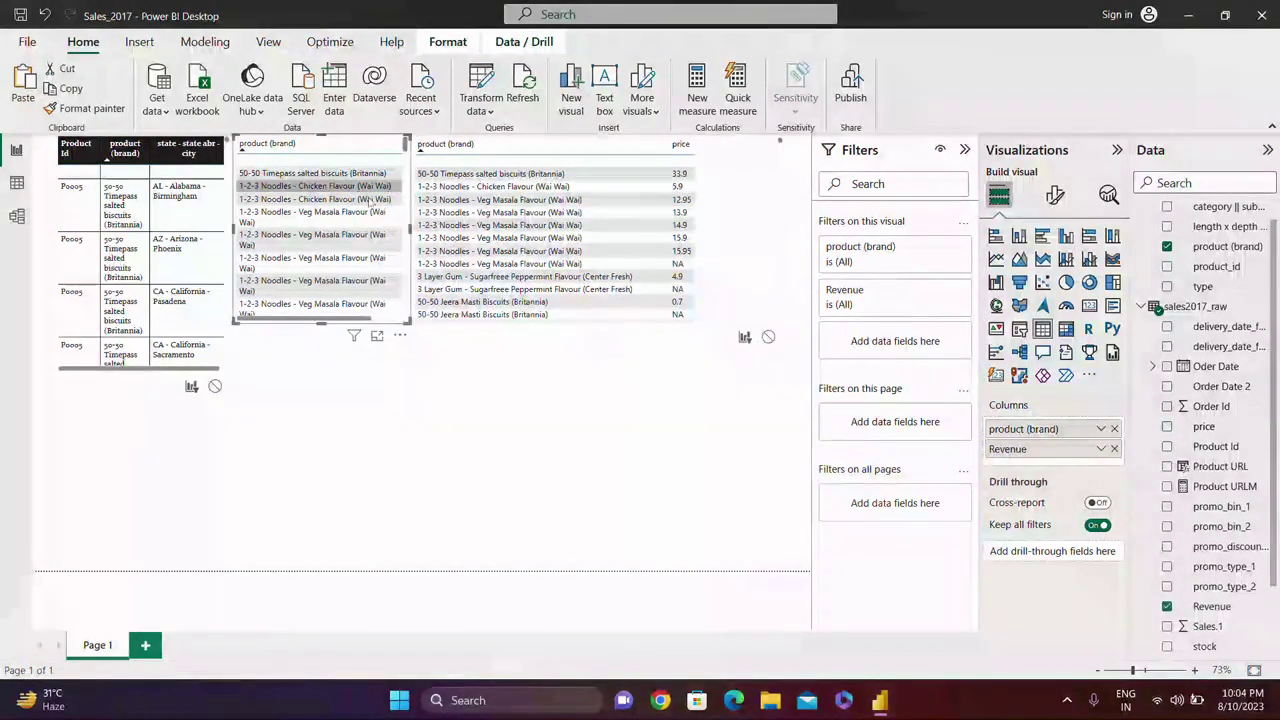
{"action": "left_click", "coordinate": [587, 165]}
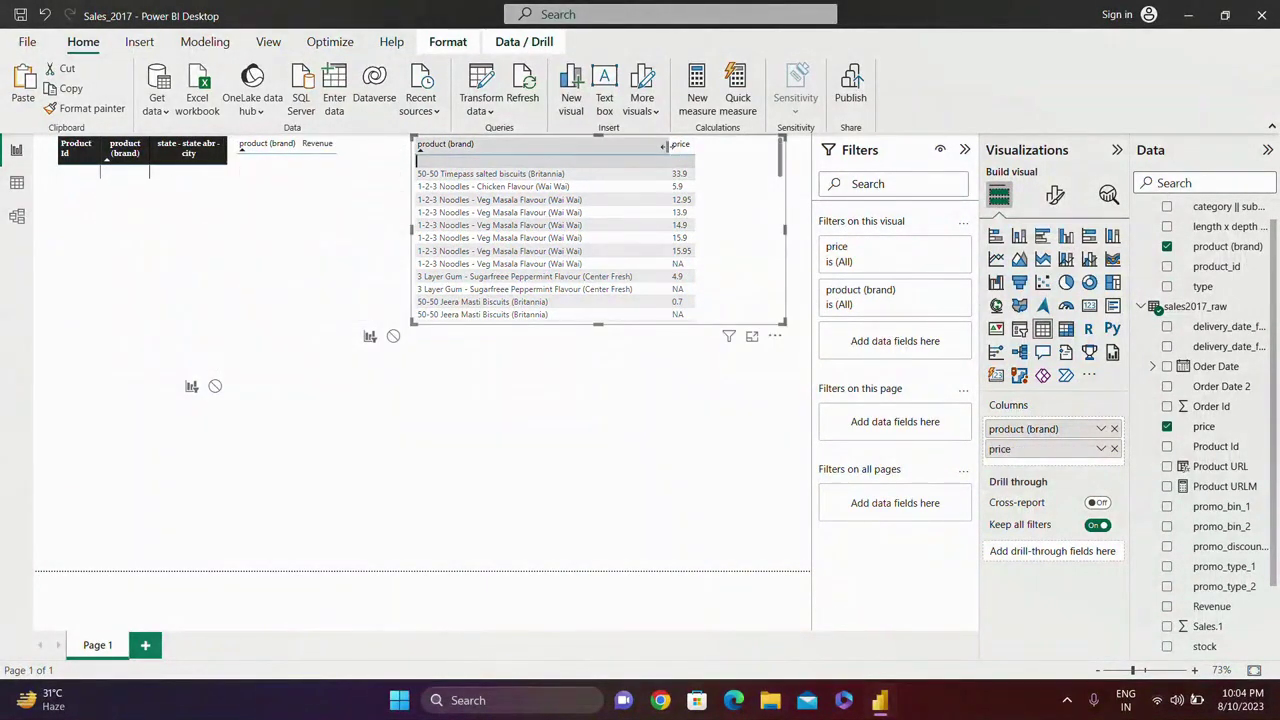
{"action": "left_click_drag", "start_coordinate": [663, 144], "coordinate": [528, 157]}
Shrink the price table's frame to fit its two columns and move the table further right on the page.
{"action": "left_click", "coordinate": [773, 212]}
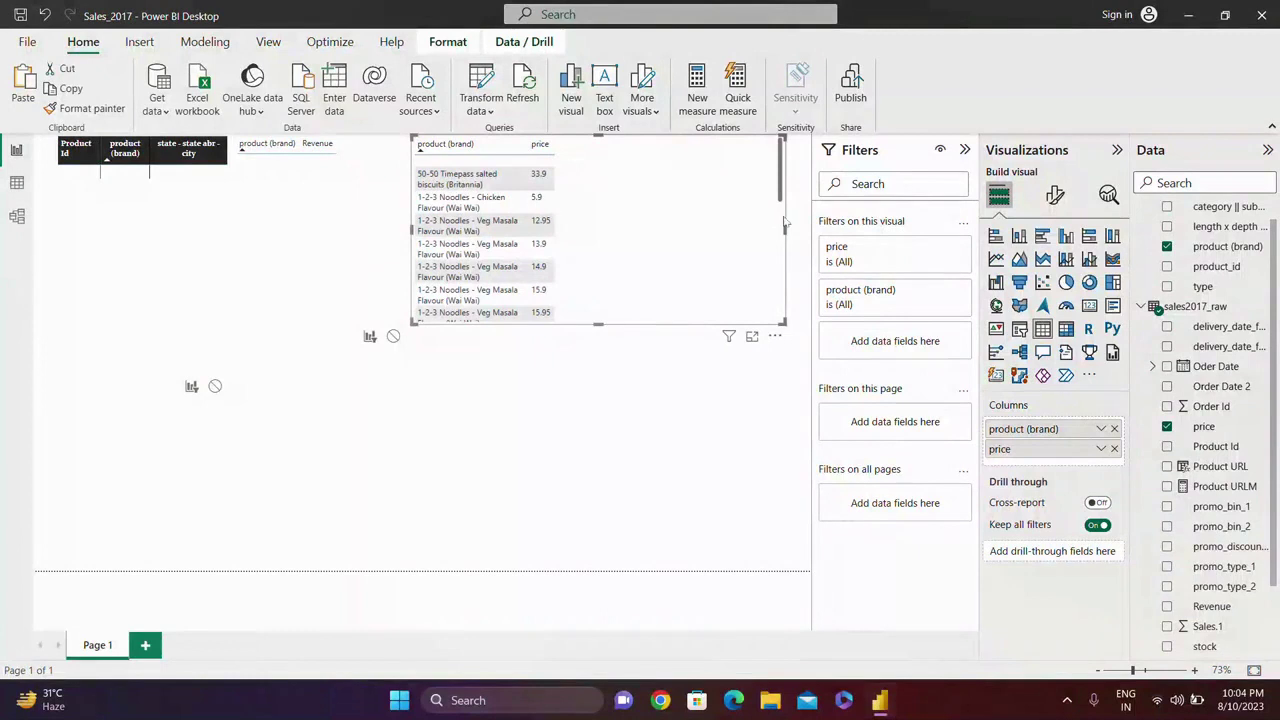
{"action": "left_click_drag", "start_coordinate": [787, 230], "coordinate": [562, 229]}
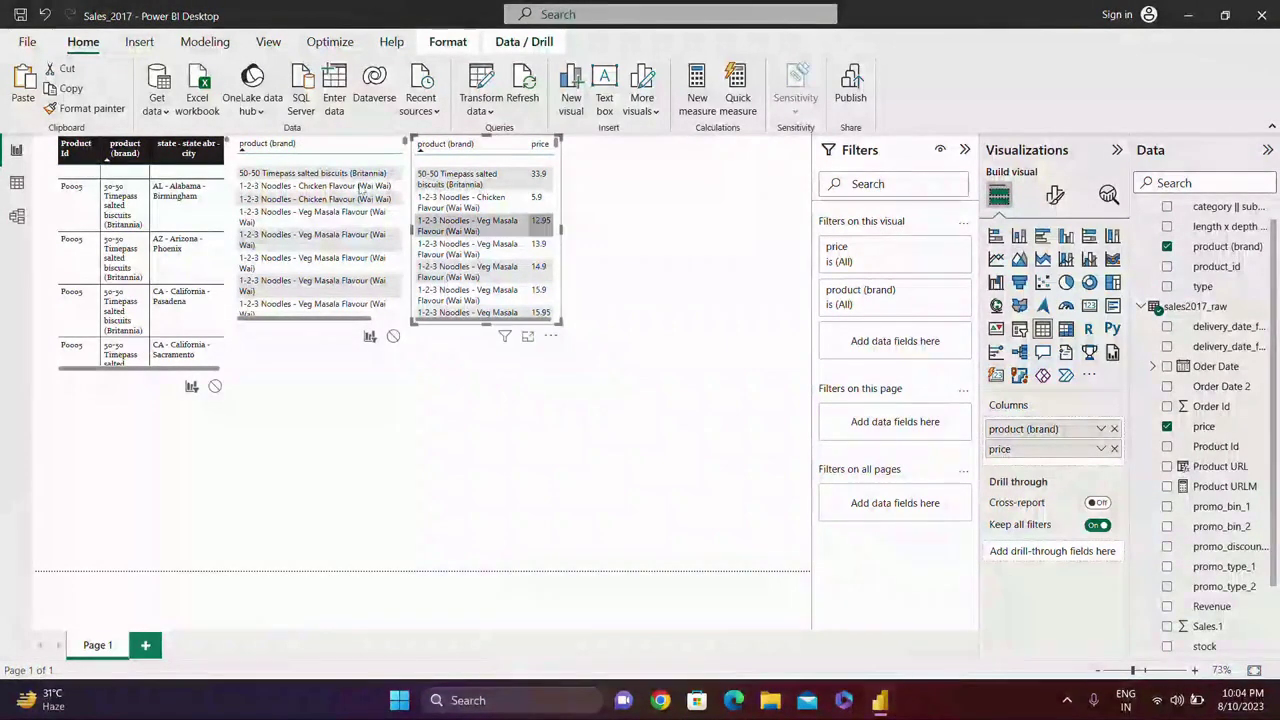
{"action": "left_click_drag", "start_coordinate": [470, 140], "coordinate": [642, 140]}
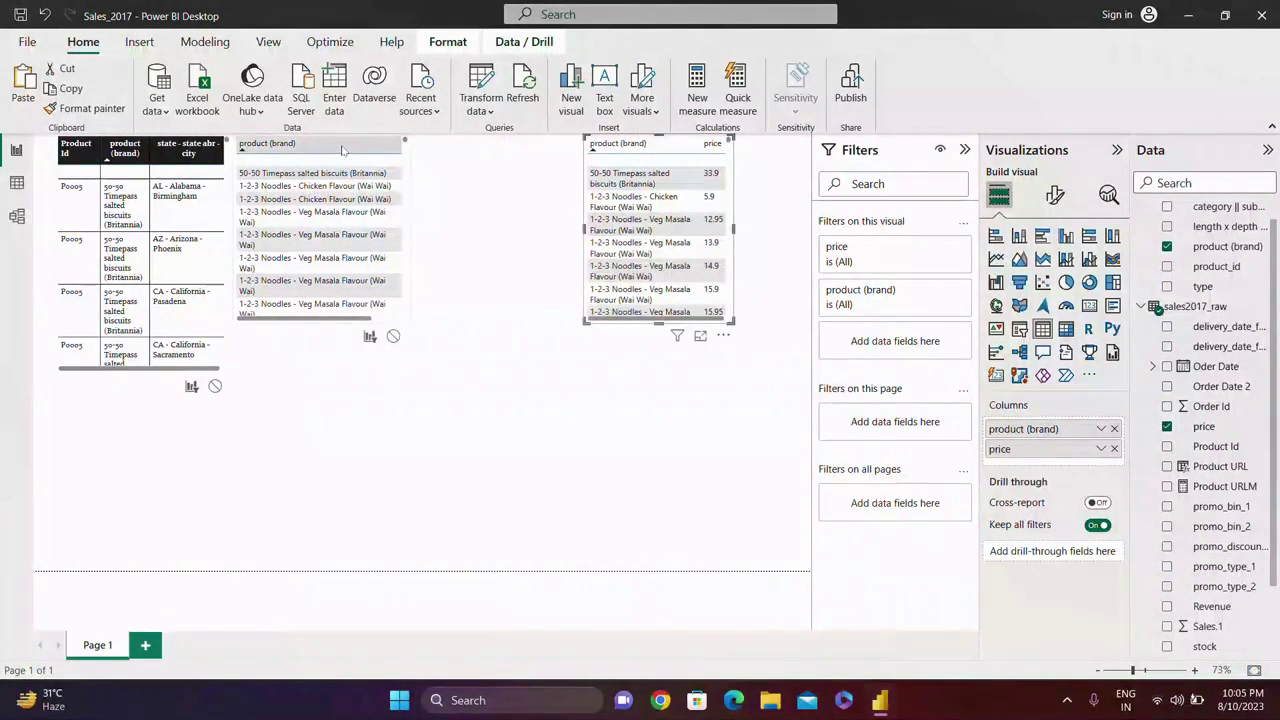
Widen the Revenue table until its Revenue column is reachable, and narrow its product (brand) column so the names wrap.
{"action": "left_click", "coordinate": [406, 215]}
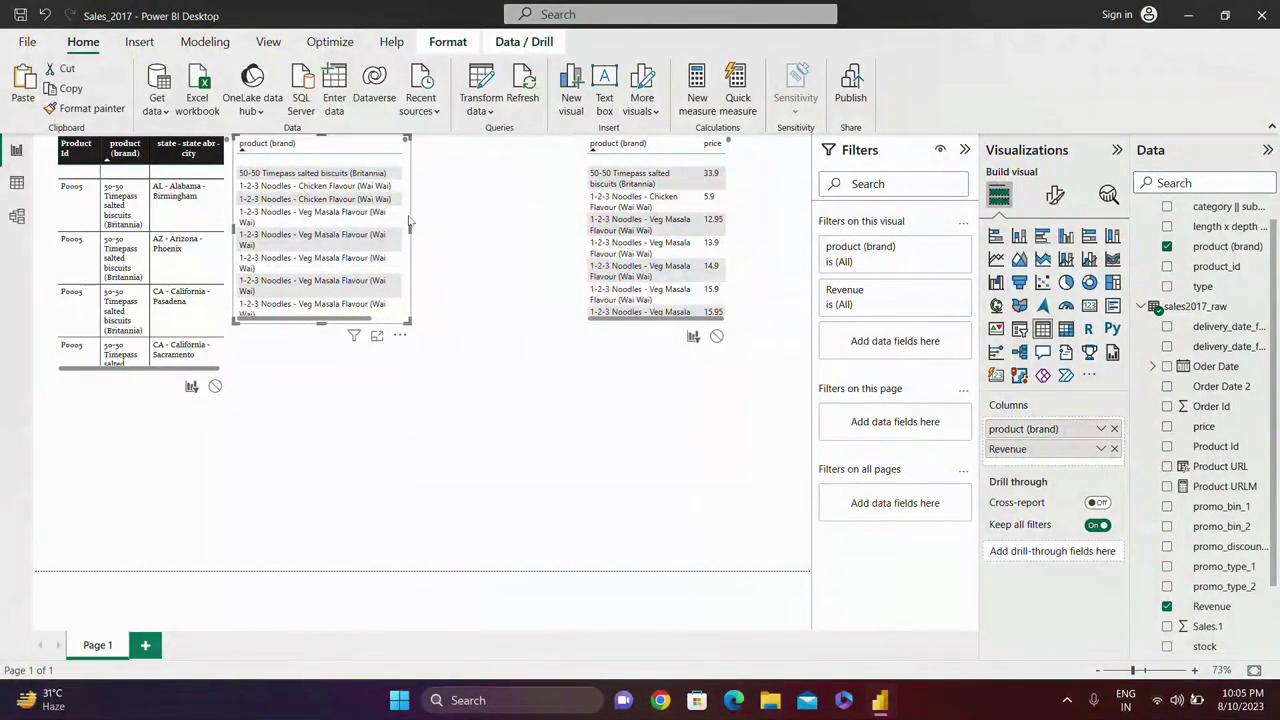
{"action": "left_click_drag", "start_coordinate": [409, 228], "coordinate": [574, 230]}
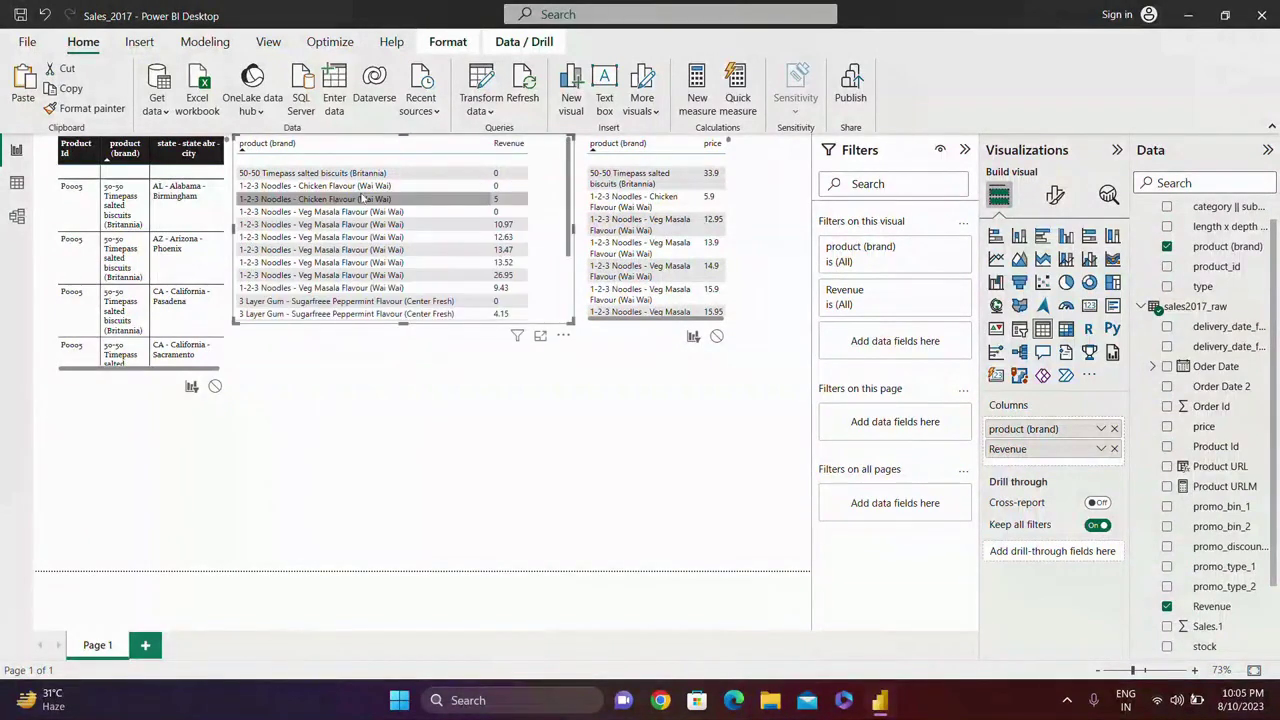
{"action": "left_click", "coordinate": [400, 158]}
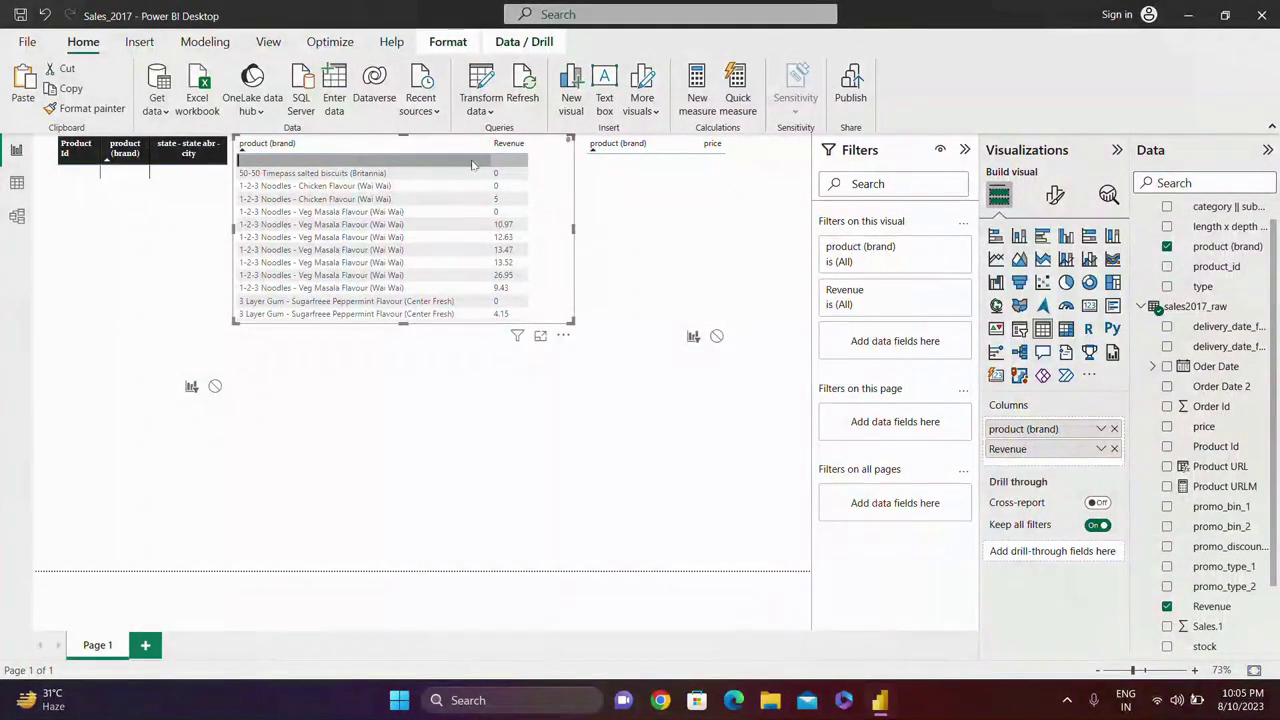
{"action": "left_click", "coordinate": [472, 162]}
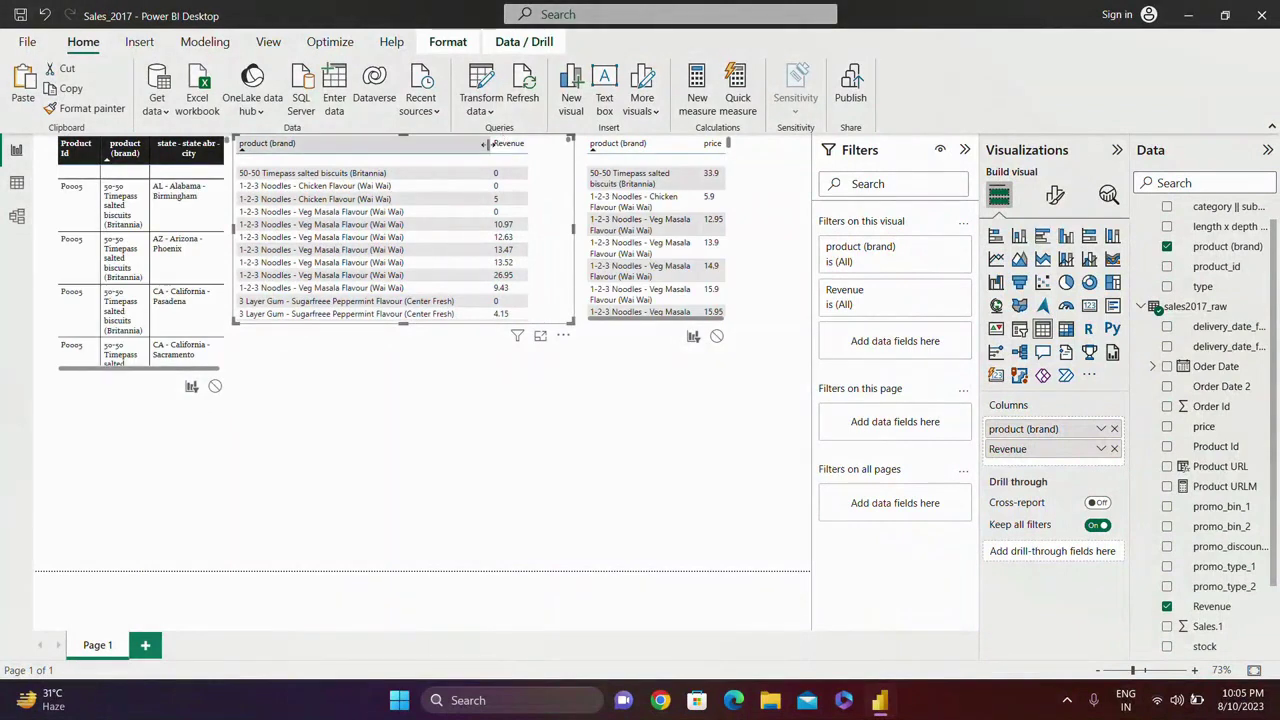
{"action": "left_click_drag", "start_coordinate": [487, 144], "coordinate": [330, 146]}
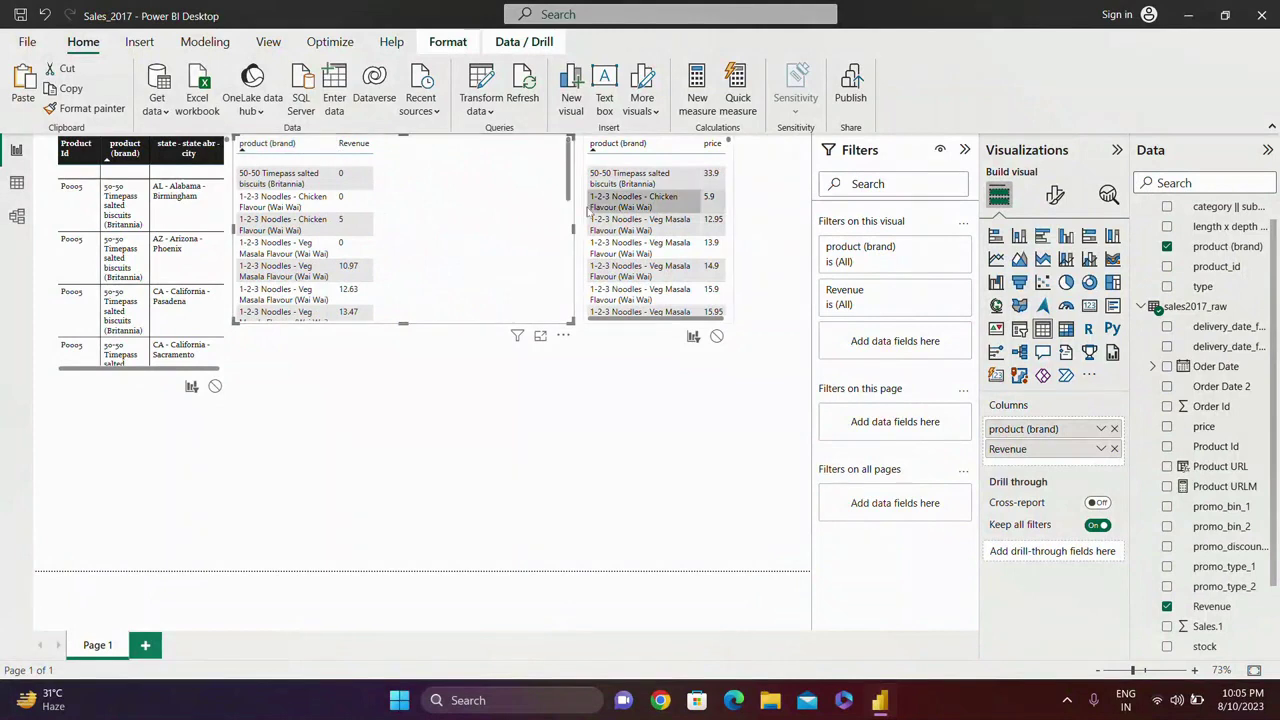
Shrink the Revenue table's frame to fit its two columns and place it midway between the product and price tables.
{"action": "left_click_drag", "start_coordinate": [576, 224], "coordinate": [385, 228]}
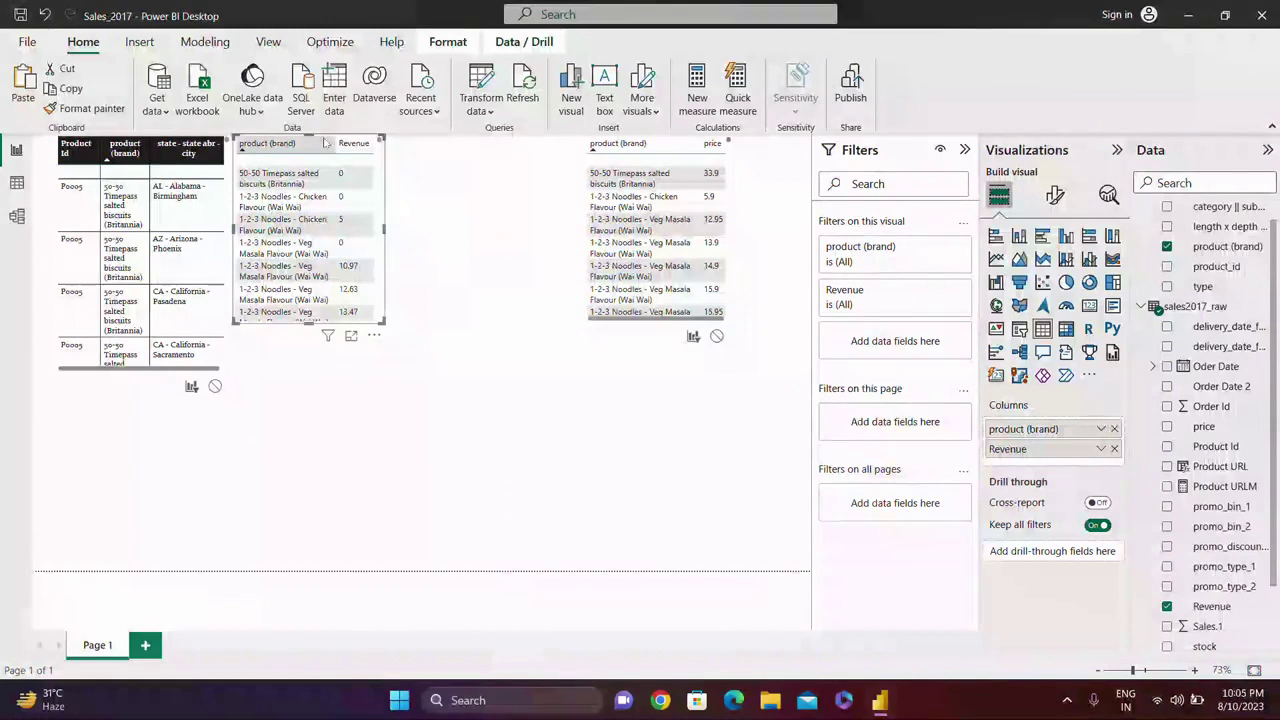
{"action": "left_click_drag", "start_coordinate": [323, 141], "coordinate": [421, 142]}
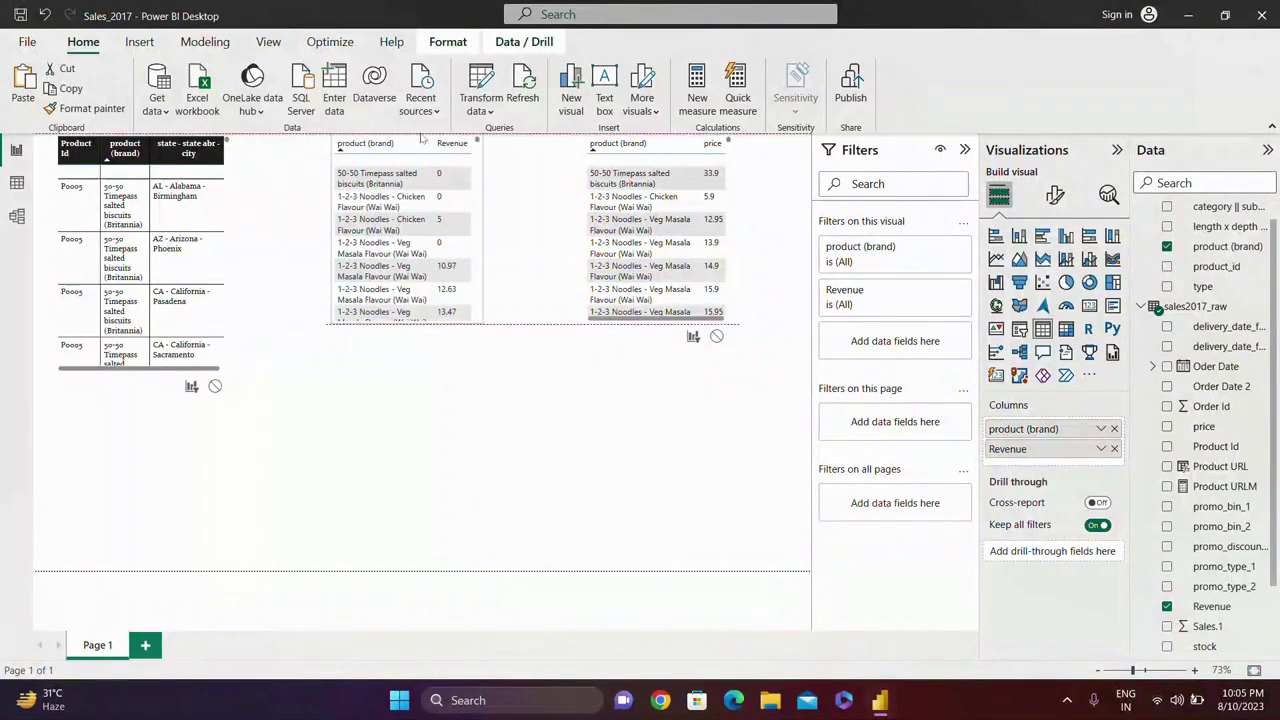
{"action": "left_click", "coordinate": [350, 398]}
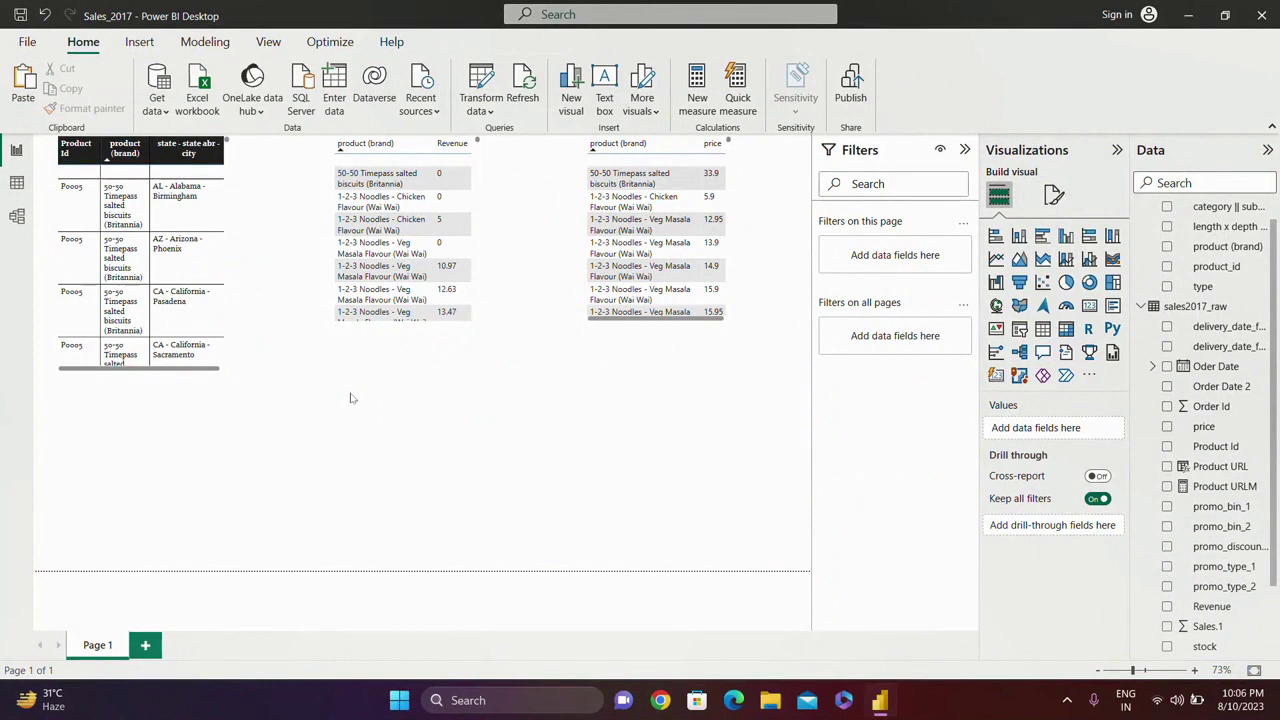
Sort the product table descending by product (brand), and copy its formatting to the Revenue and price tables with Format painter.
{"action": "left_click", "coordinate": [143, 151]}
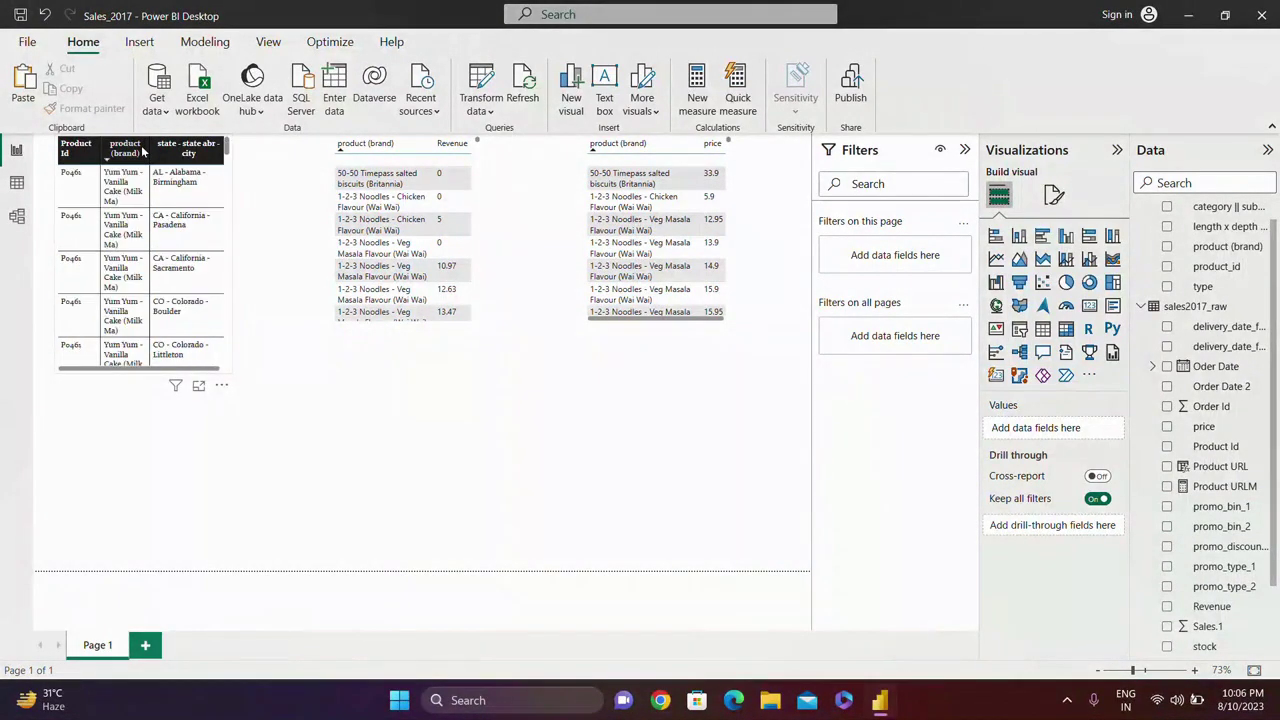
{"action": "left_click", "coordinate": [229, 372]}
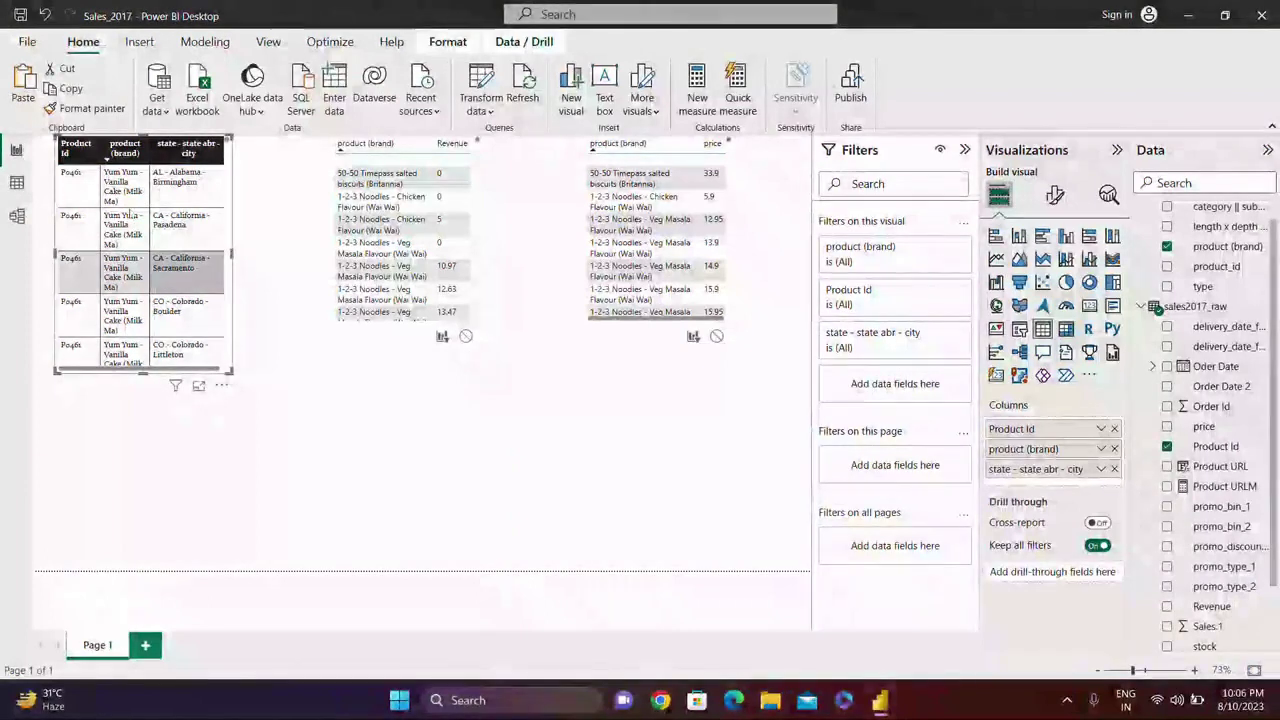
{"action": "left_click", "coordinate": [88, 108]}
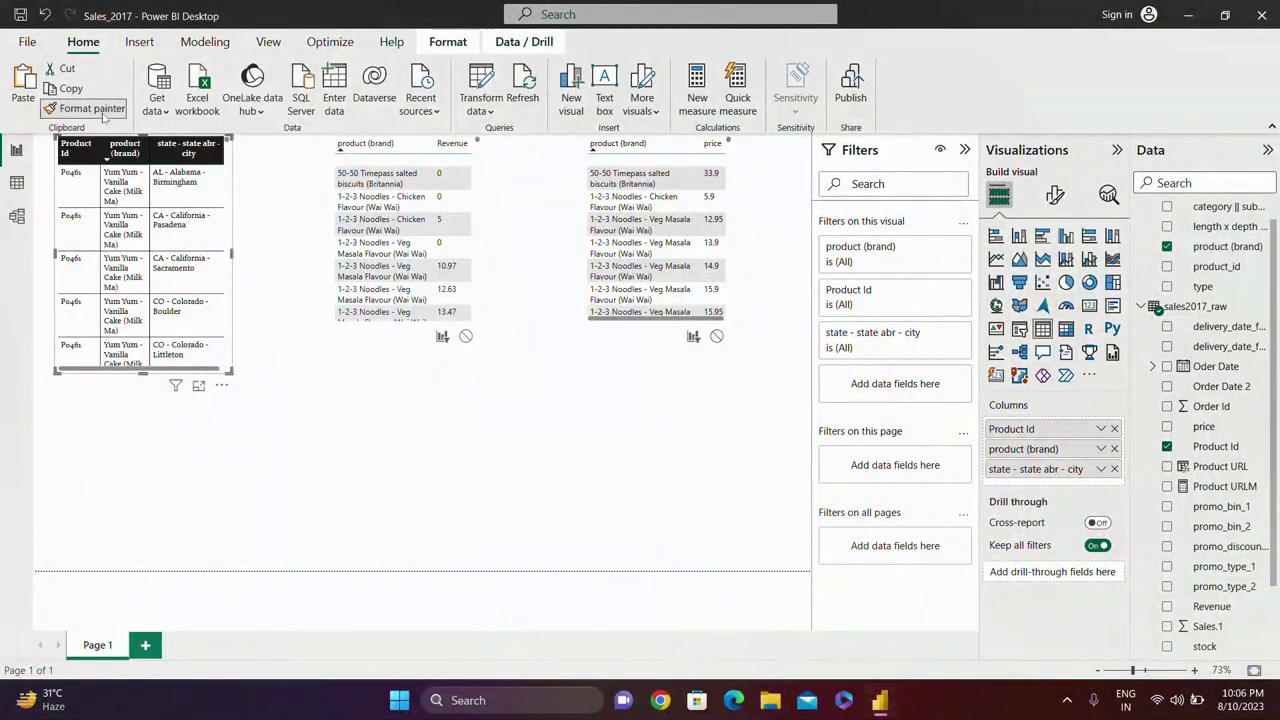
{"action": "left_click", "coordinate": [478, 292]}
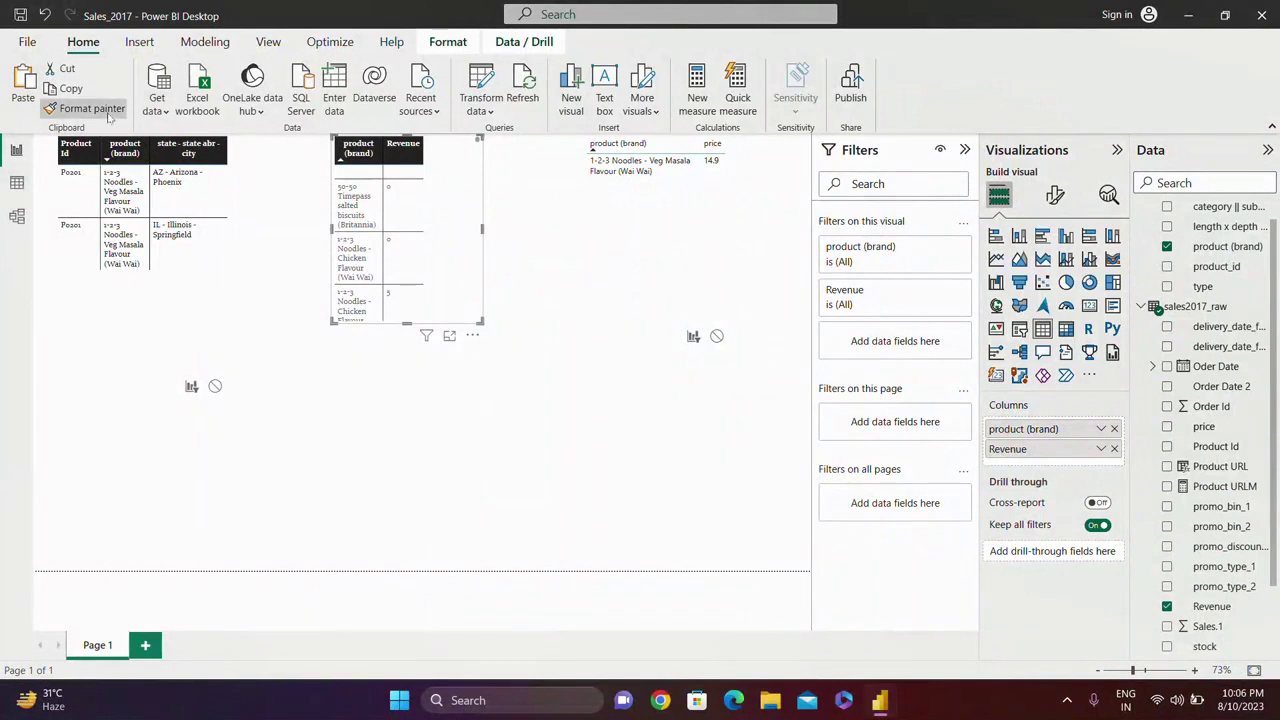
{"action": "left_click", "coordinate": [110, 112]}
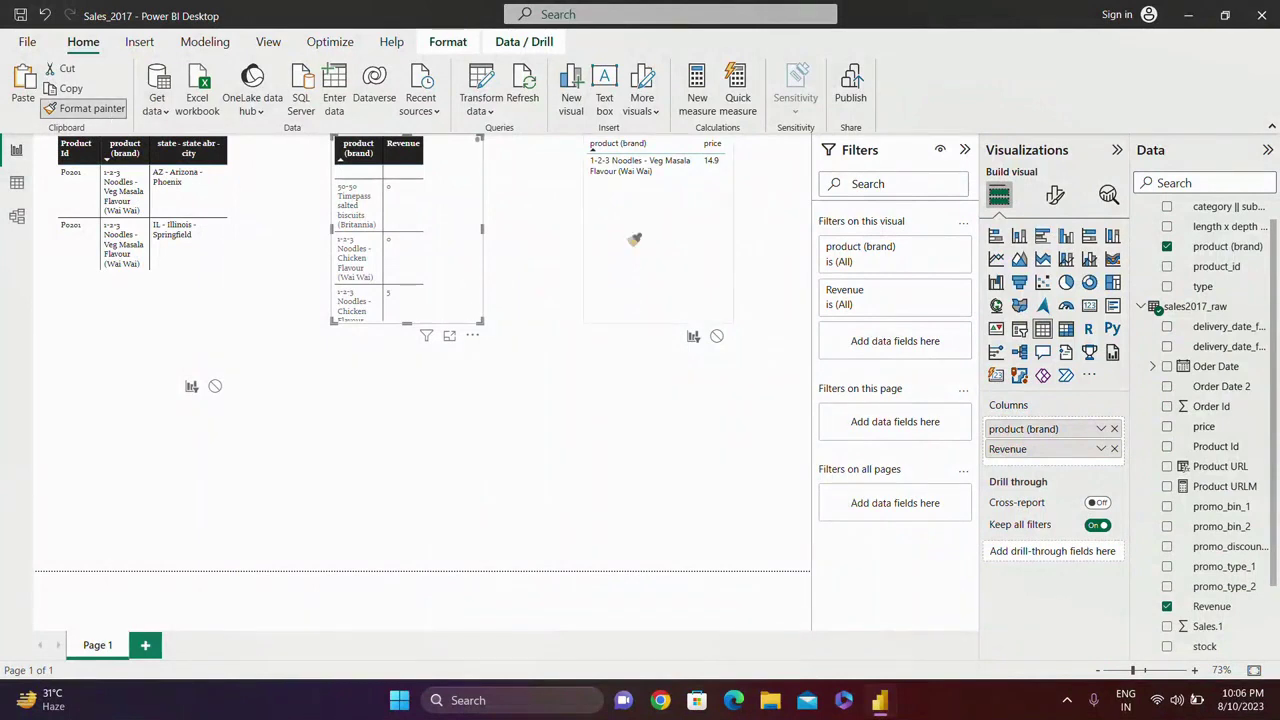
{"action": "left_click", "coordinate": [720, 290]}
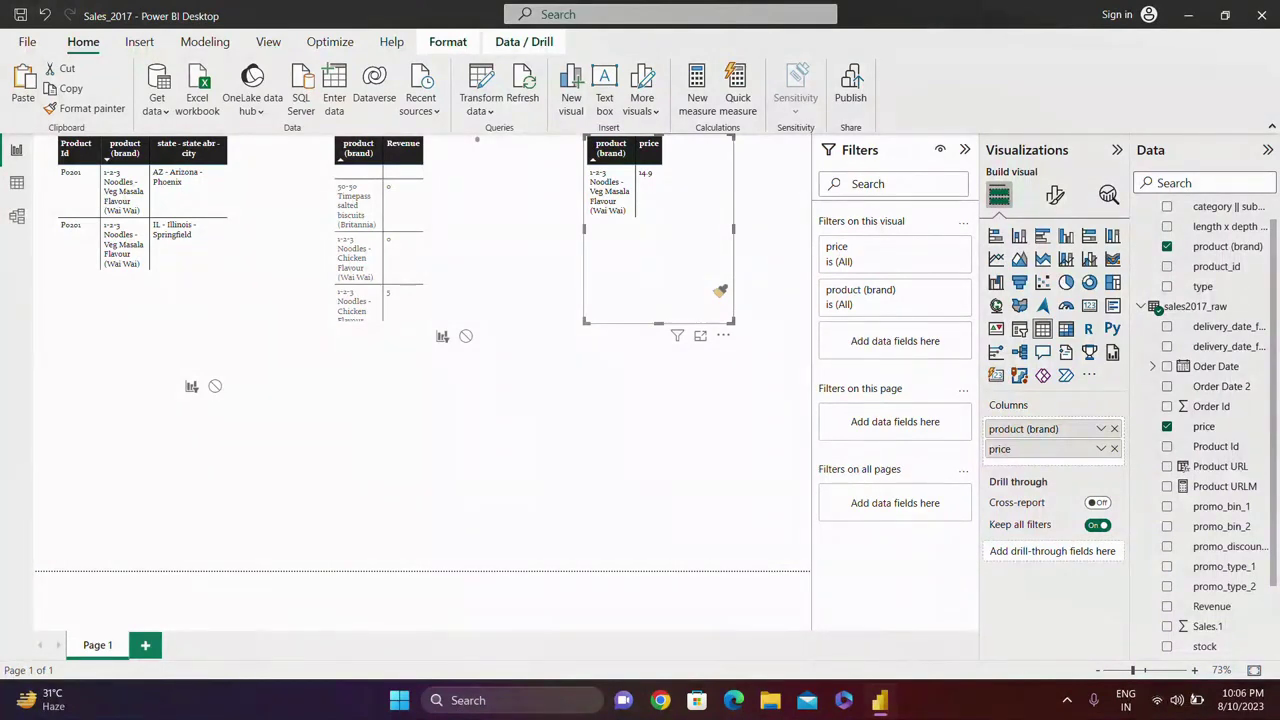
Edit the product table's interactions so that its effect on both the Revenue and price tables is None, and test with the Pasadena row.
{"action": "left_click", "coordinate": [389, 248]}
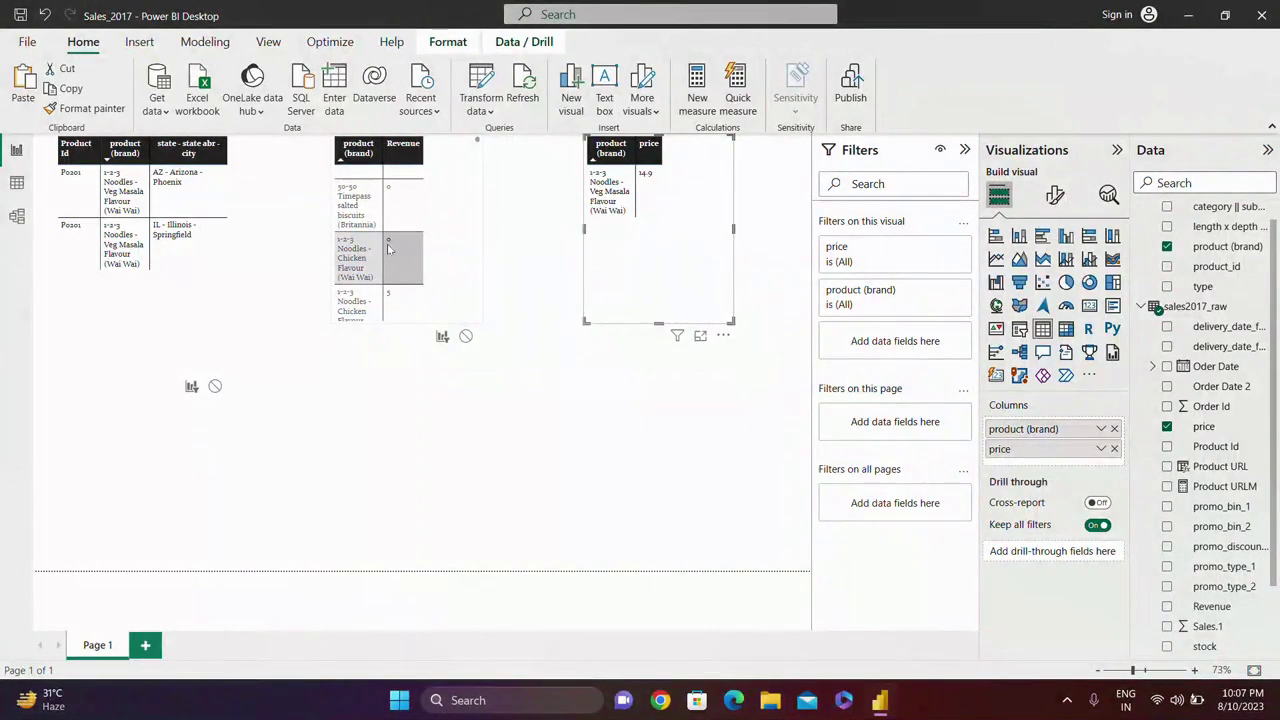
{"action": "left_click", "coordinate": [86, 192]}
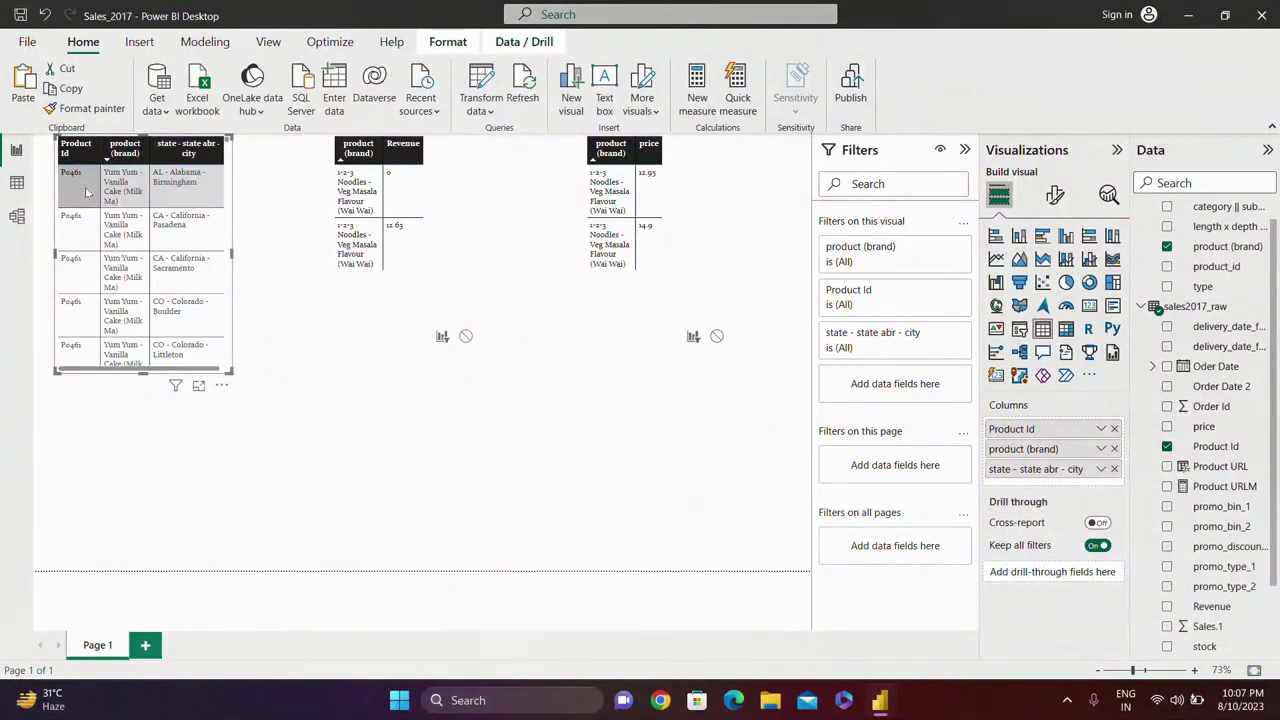
{"action": "left_click", "coordinate": [447, 44]}
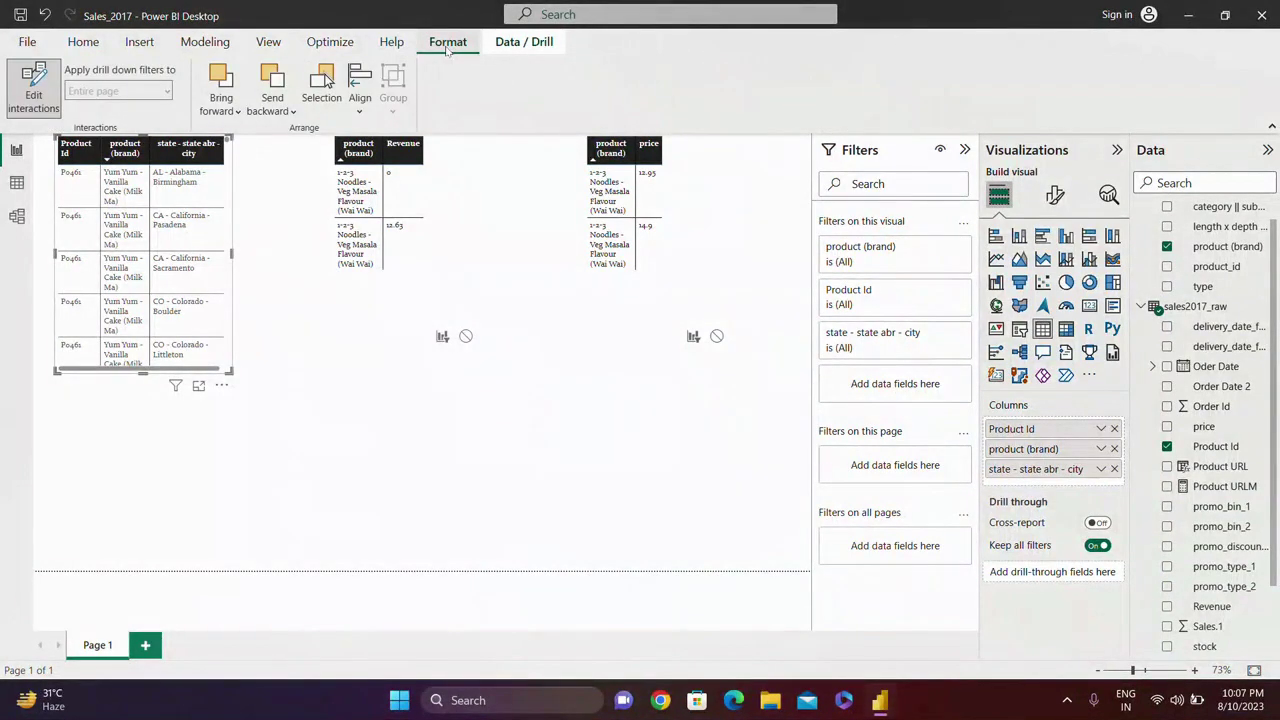
{"action": "left_click", "coordinate": [35, 93]}
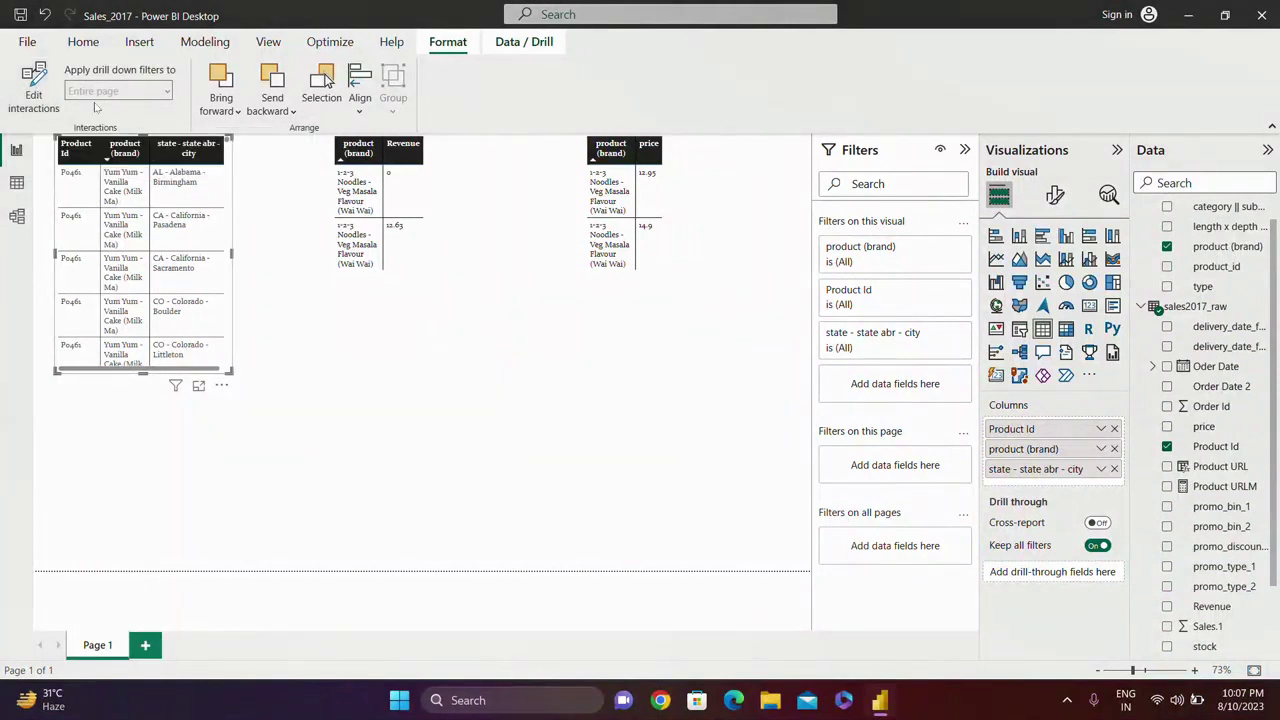
{"action": "left_click", "coordinate": [36, 86]}
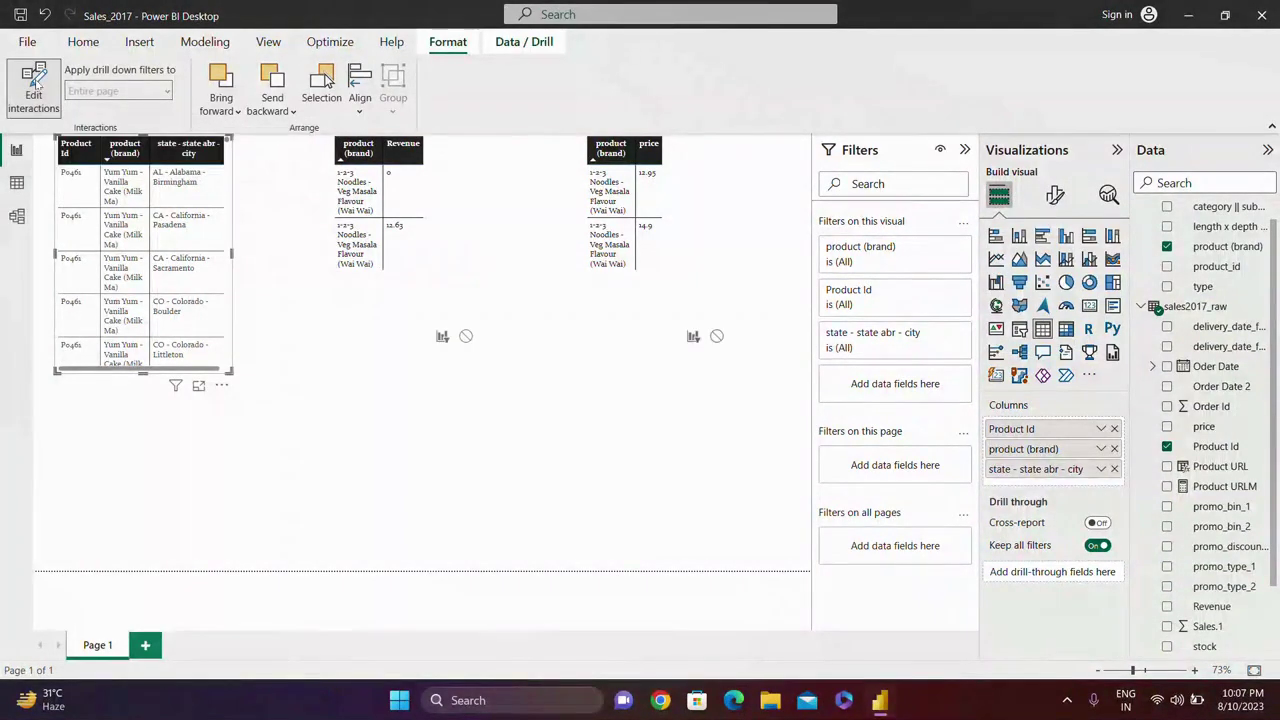
{"action": "left_click", "coordinate": [466, 338]}
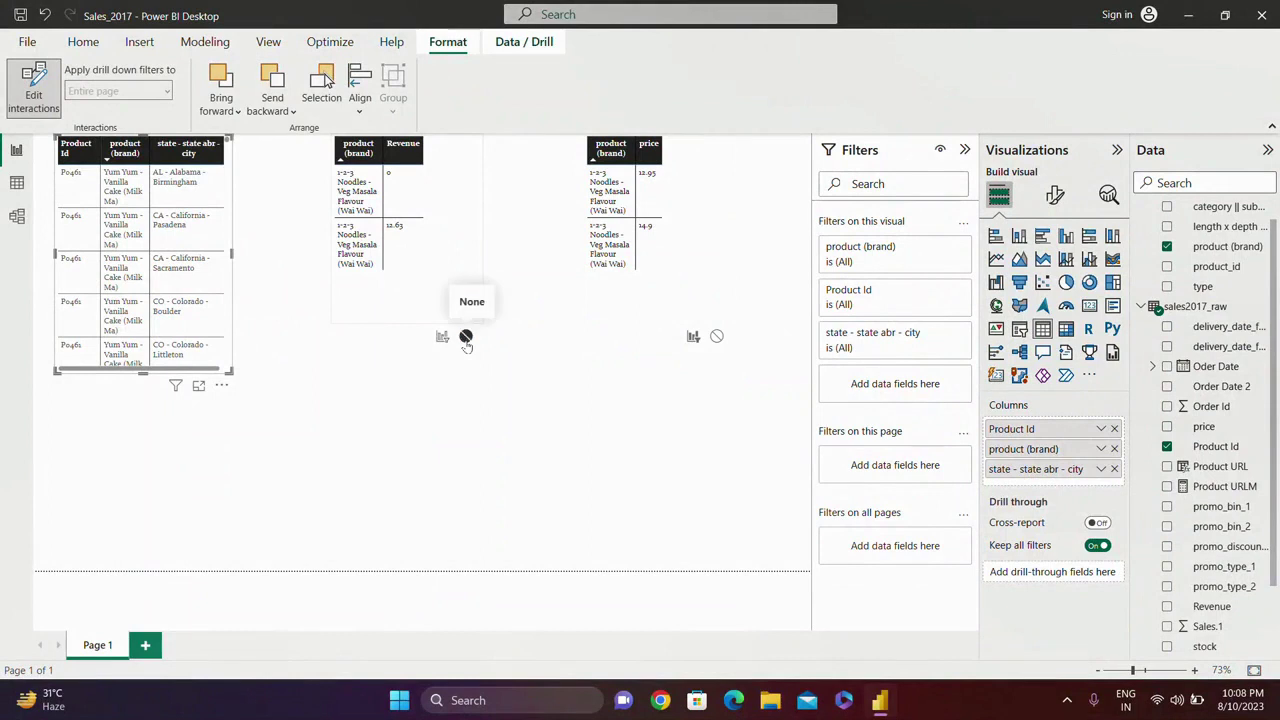
{"action": "left_click", "coordinate": [717, 338]}
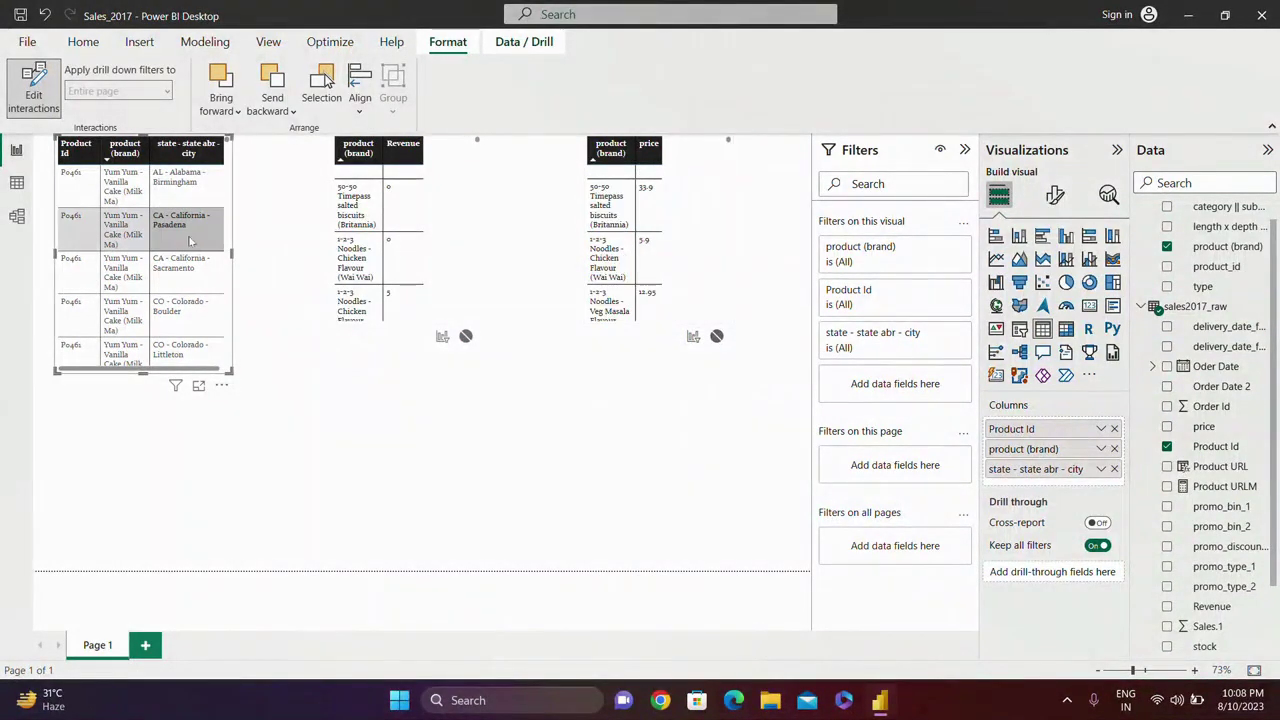
{"action": "left_click", "coordinate": [113, 237]}
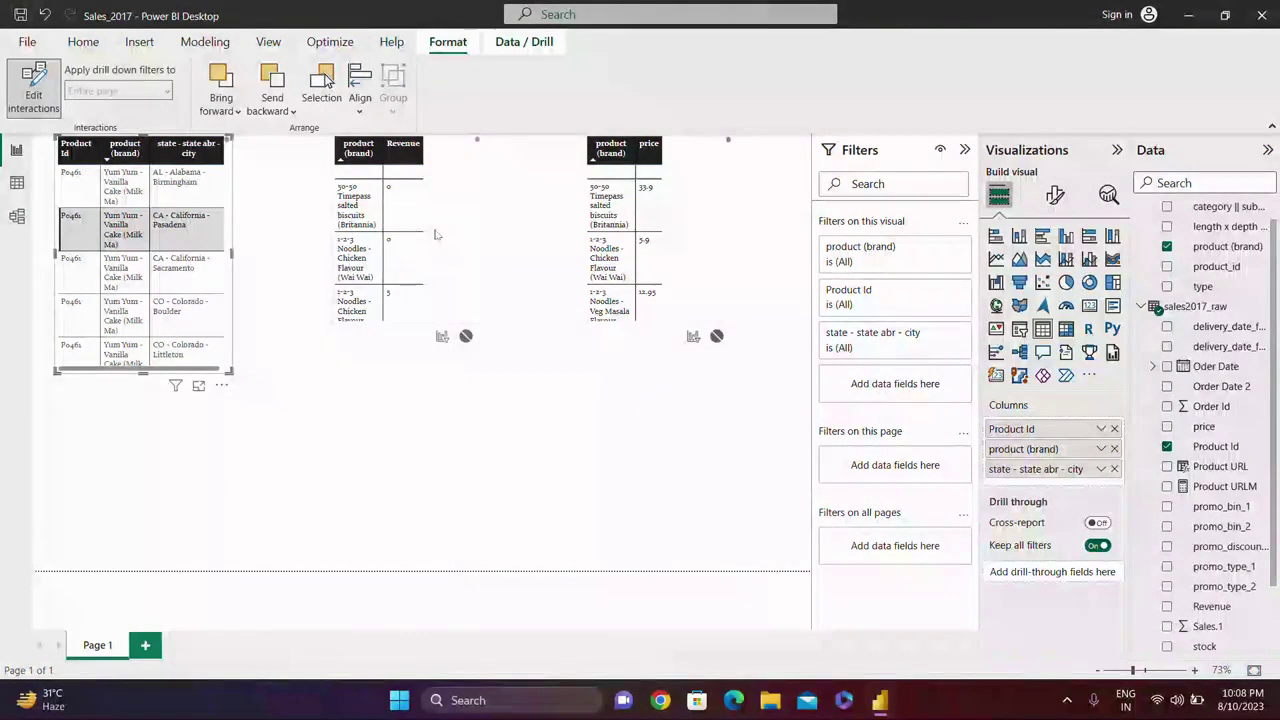
Set the Revenue table's interactions with the product table and the price table to None.
{"action": "left_click", "coordinate": [368, 218]}
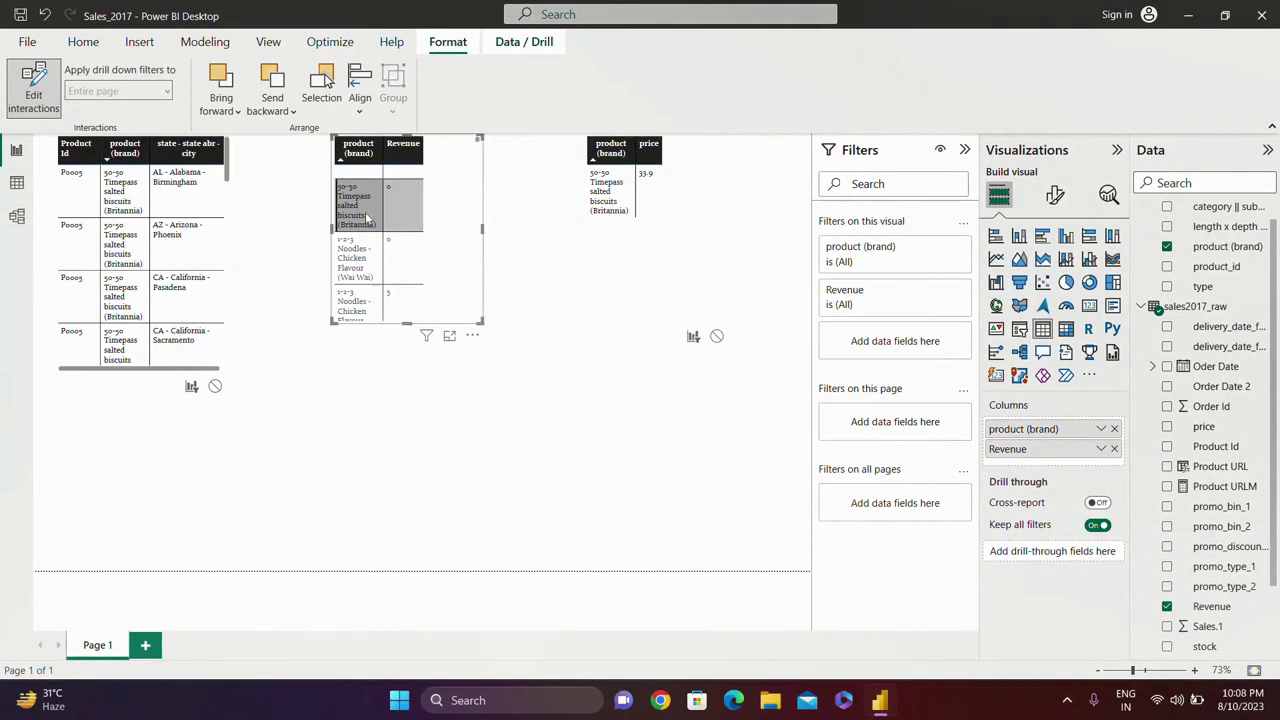
{"action": "left_click", "coordinate": [215, 386]}
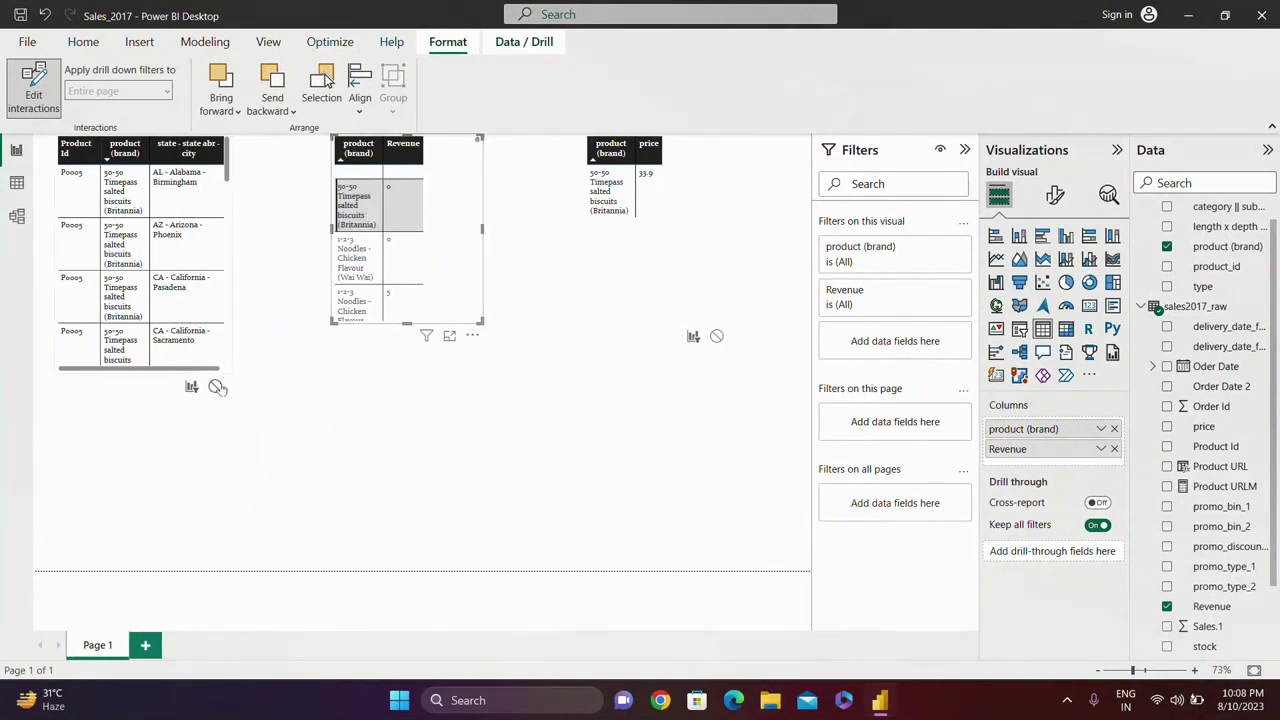
{"action": "left_click", "coordinate": [718, 336]}
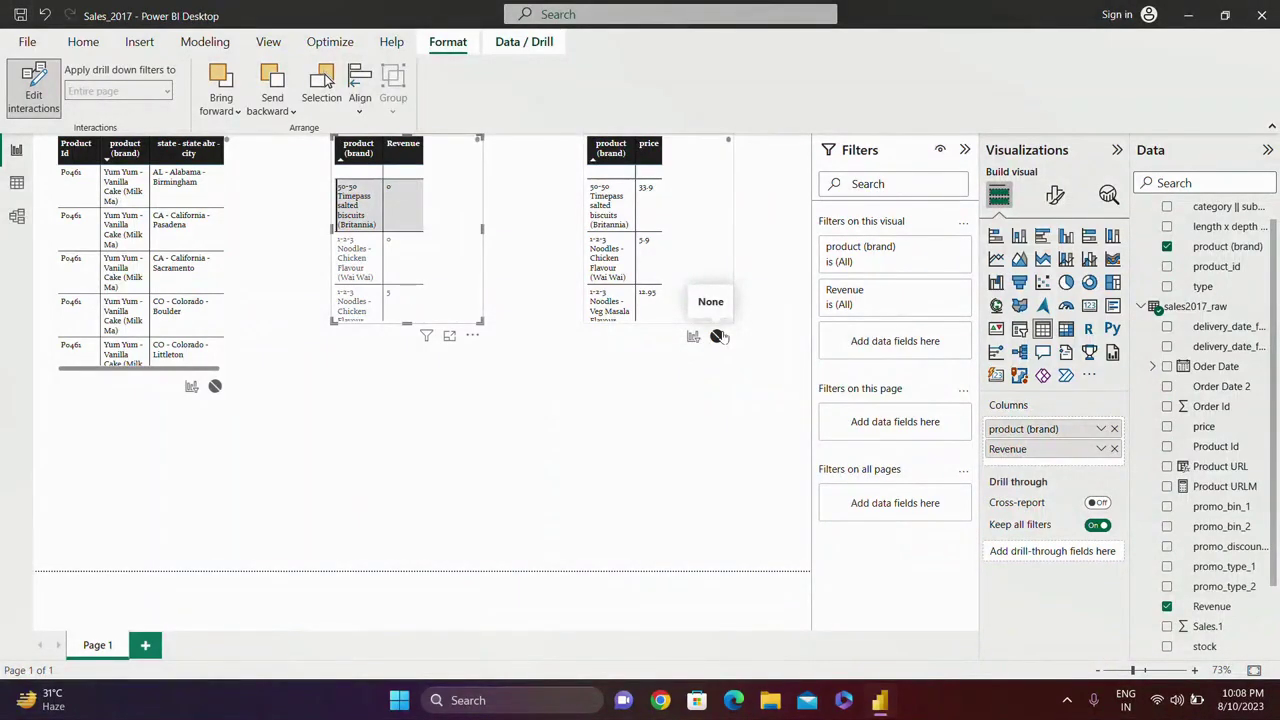
Set the price table's interactions with the Revenue table and the product table to None.
{"action": "left_click", "coordinate": [690, 158]}
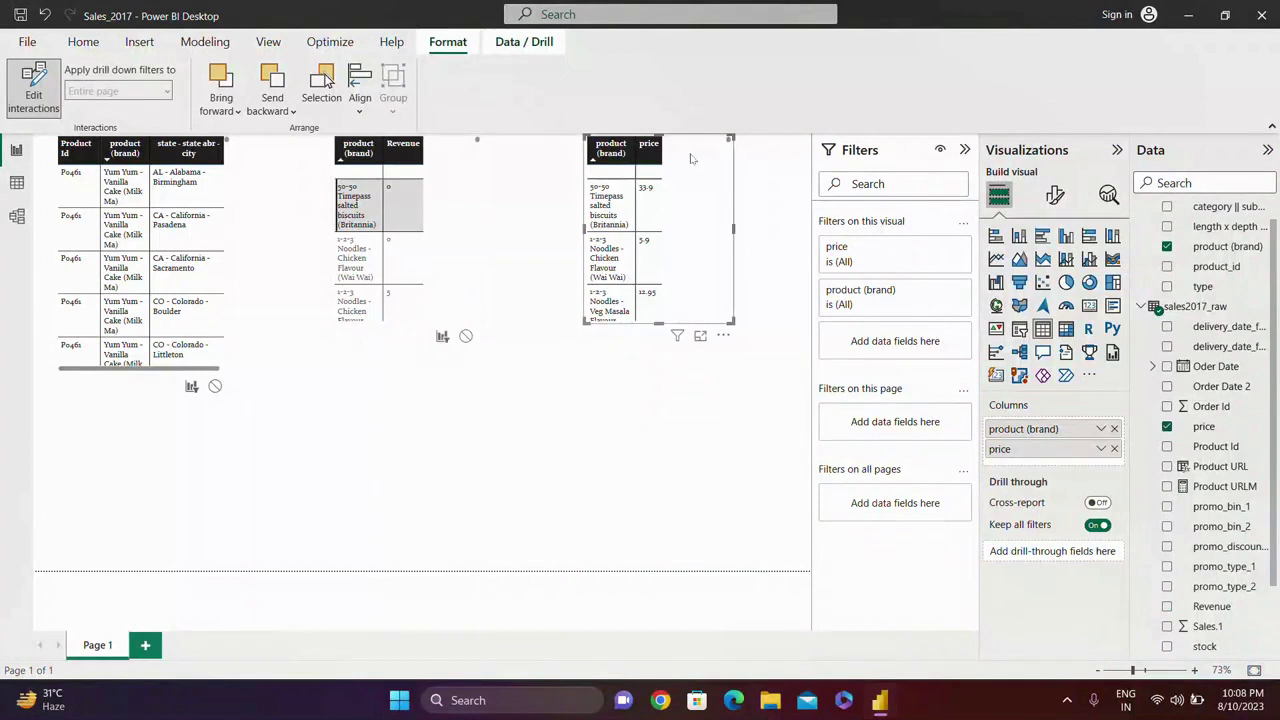
{"action": "left_click", "coordinate": [465, 337]}
{"action": "left_click", "coordinate": [214, 386]}
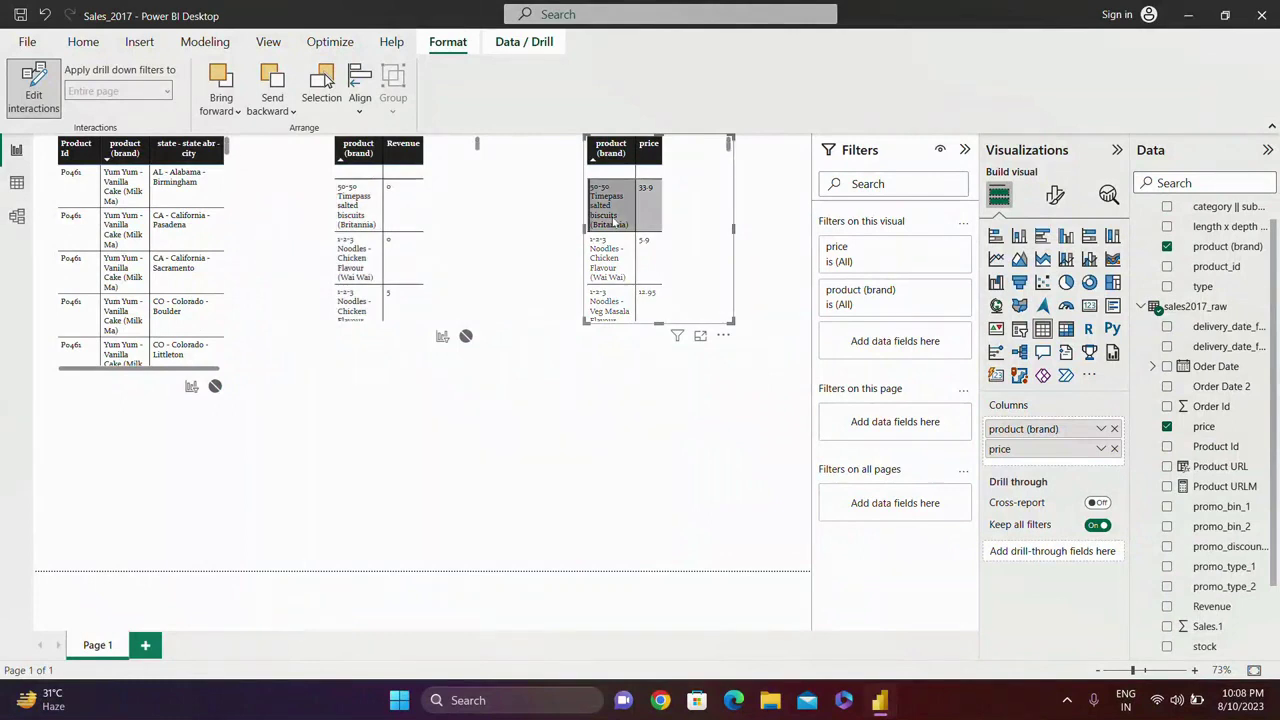
Select rows in the Revenue and product tables to check whether the tables still filter each other.
{"action": "left_click", "coordinate": [373, 250]}
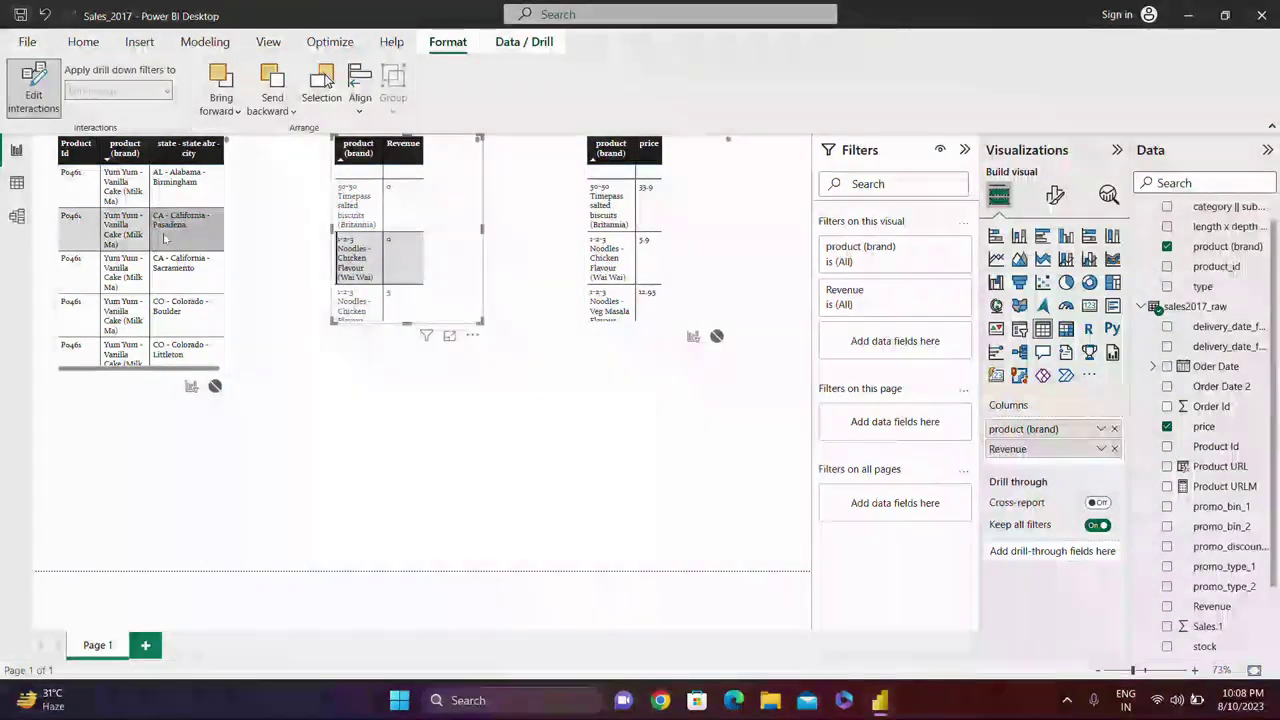
{"action": "left_click", "coordinate": [93, 237]}
{"action": "left_click", "coordinate": [205, 285]}
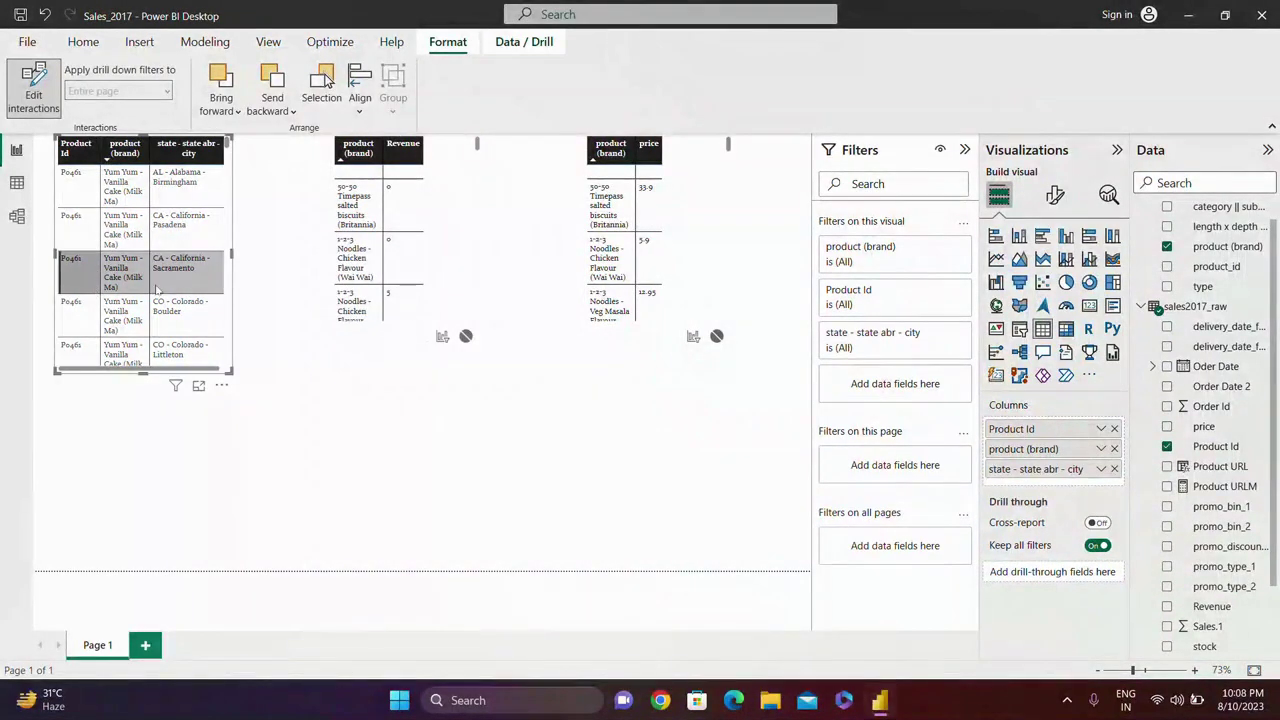